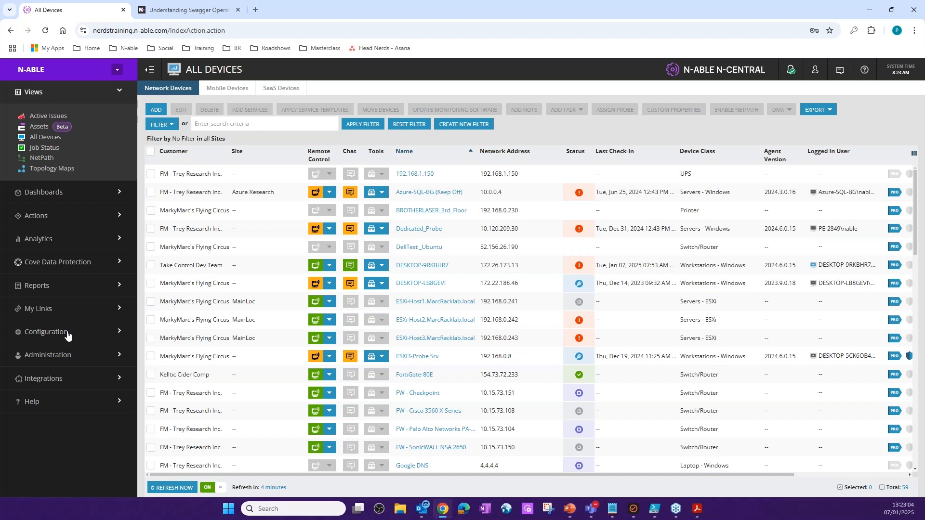
- Open the form for creating a new user from the Users page under User Management
{"action": "left_click", "coordinate": [67, 336]}
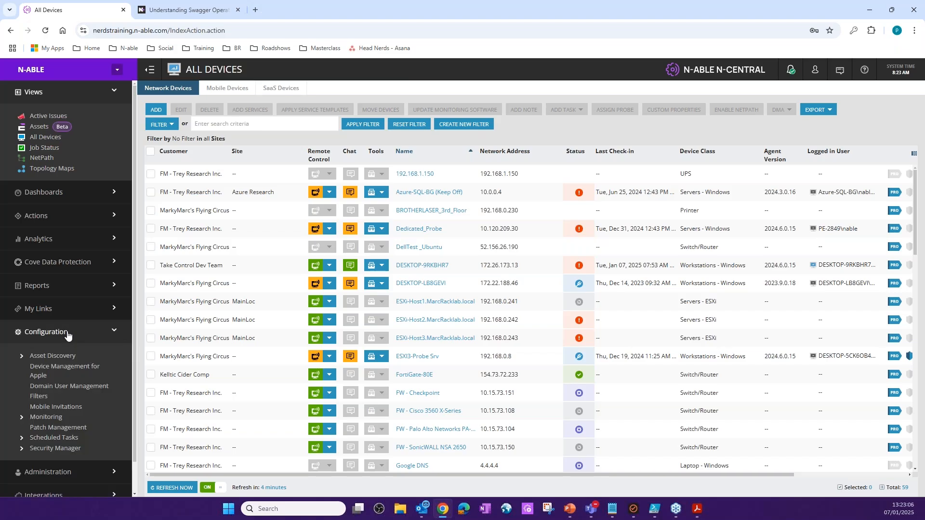
{"action": "left_click", "coordinate": [67, 335]}
{"action": "left_click", "coordinate": [66, 358]}
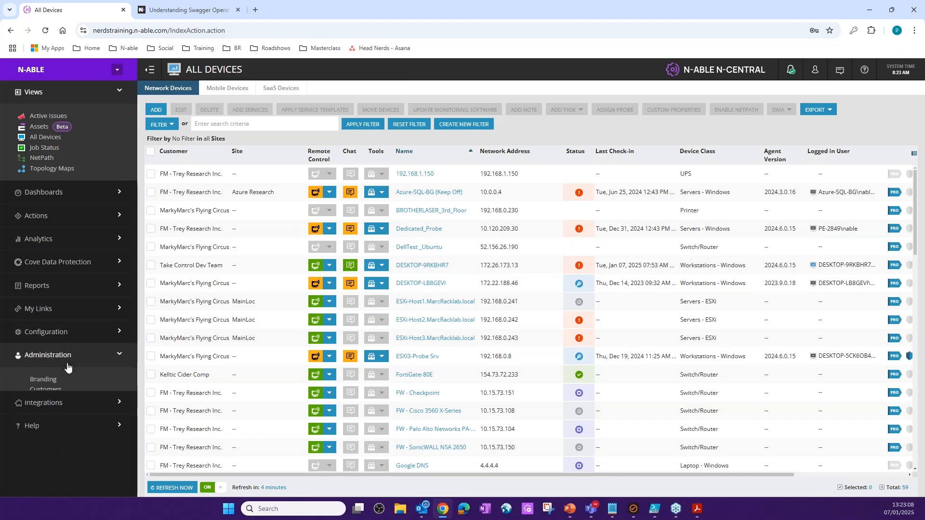
{"action": "left_click", "coordinate": [23, 464]}
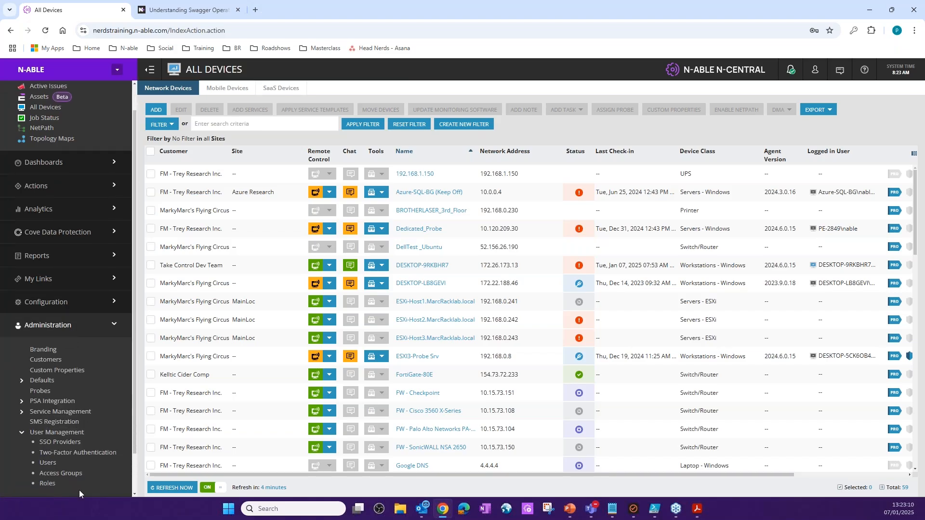
{"action": "left_click", "coordinate": [49, 462]}
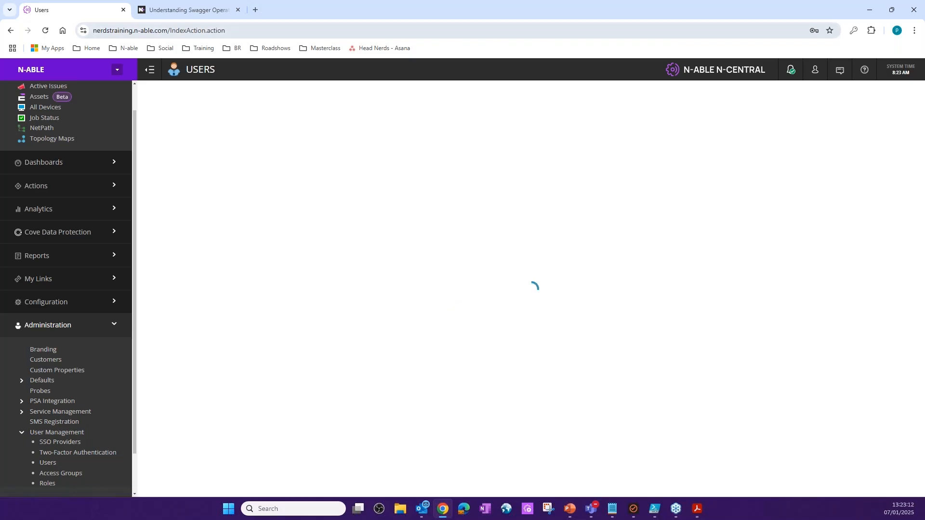
{"action": "left_click", "coordinate": [164, 96]}
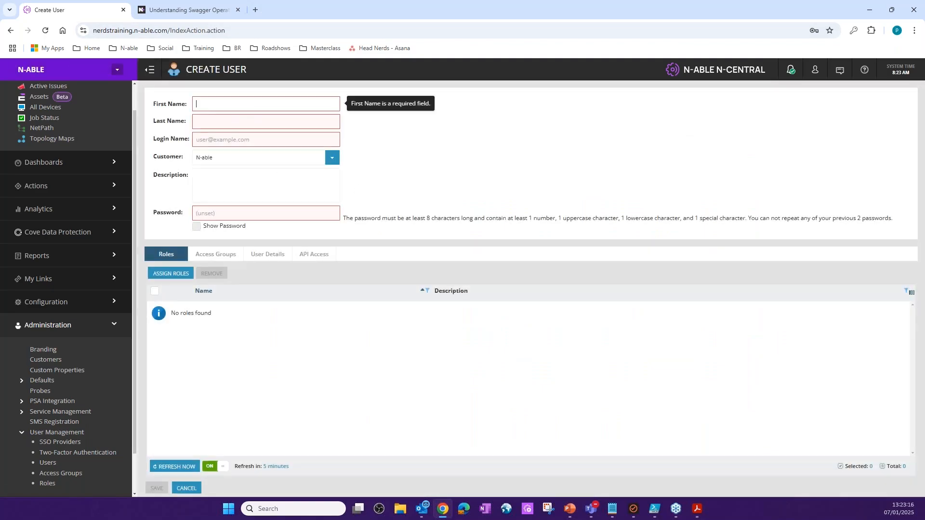
- Enter "API PK" as the new user's first name and "BootCamp" as the last name
{"action": "type", "text": "API PK"}
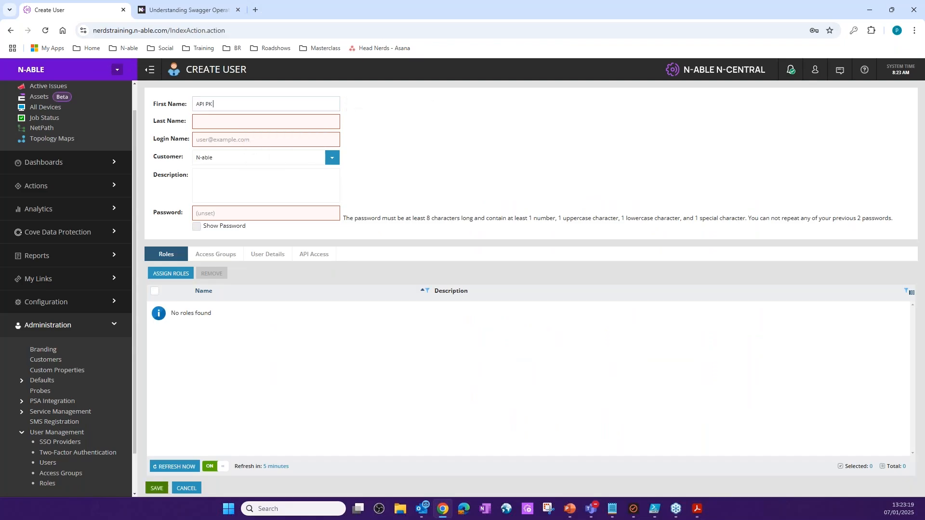
{"action": "left_click", "coordinate": [227, 121]}
{"action": "type", "text": "B"}
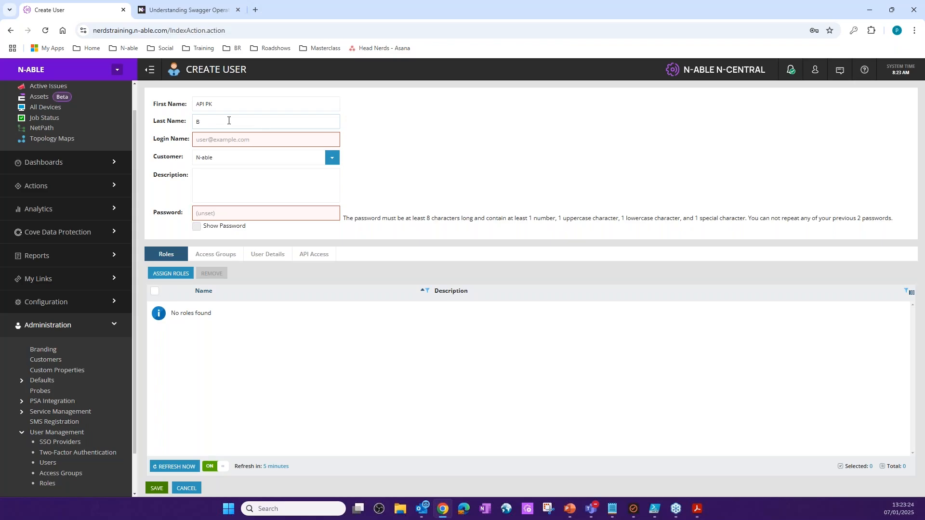
{"action": "type", "text": "OootCamp"}
- Fill in the new user's login e-mail and the account password
{"action": "left_click", "coordinate": [228, 139]}
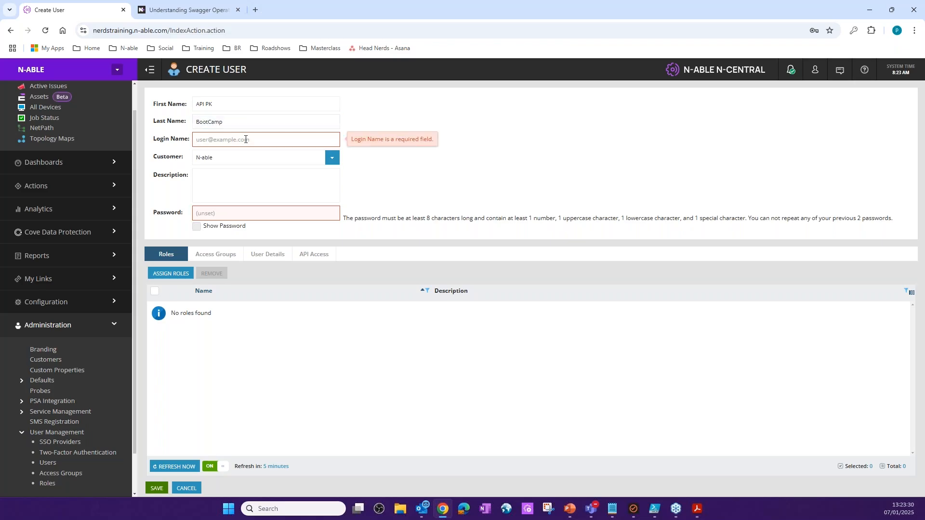
{"action": "left_click", "coordinate": [240, 213]}
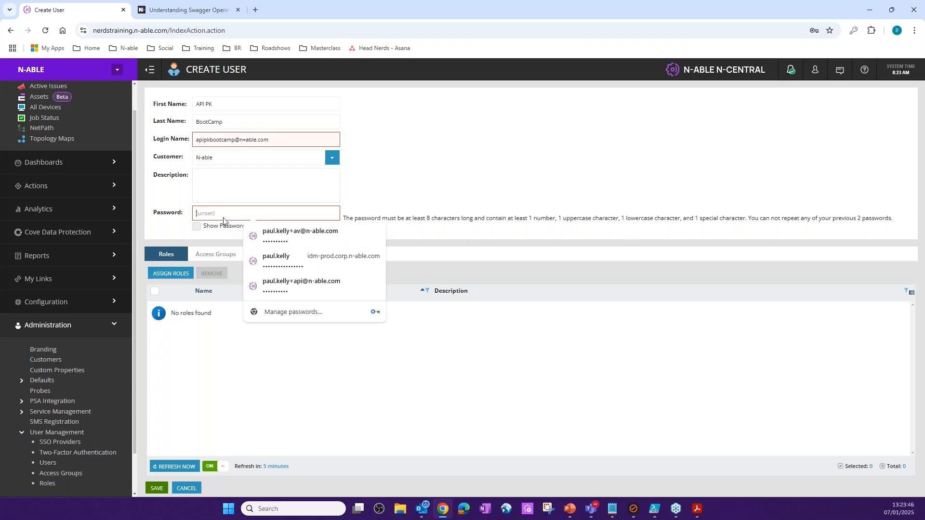
{"action": "type", "text": "•••"}
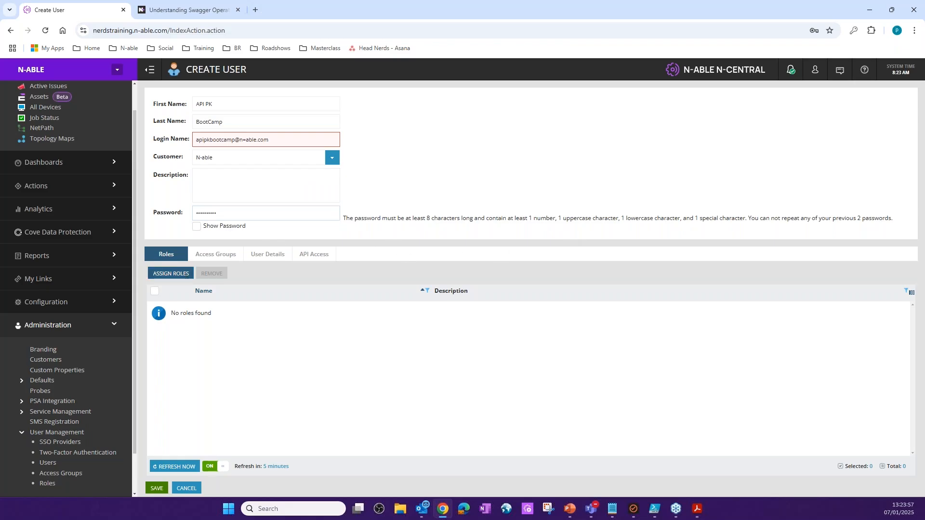
- Assign the Default Administrator Role to the new user
{"action": "left_click", "coordinate": [178, 273]}
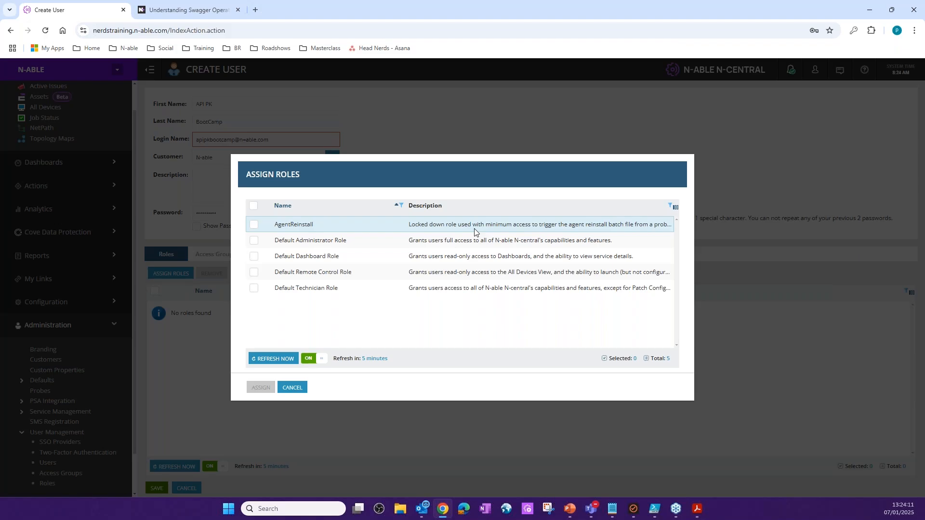
{"action": "left_click", "coordinate": [309, 244]}
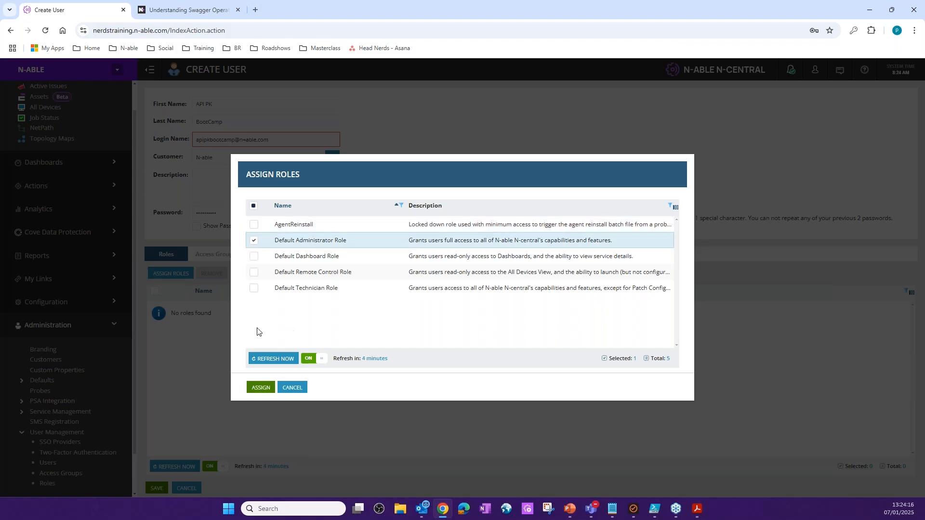
{"action": "left_click", "coordinate": [263, 388]}
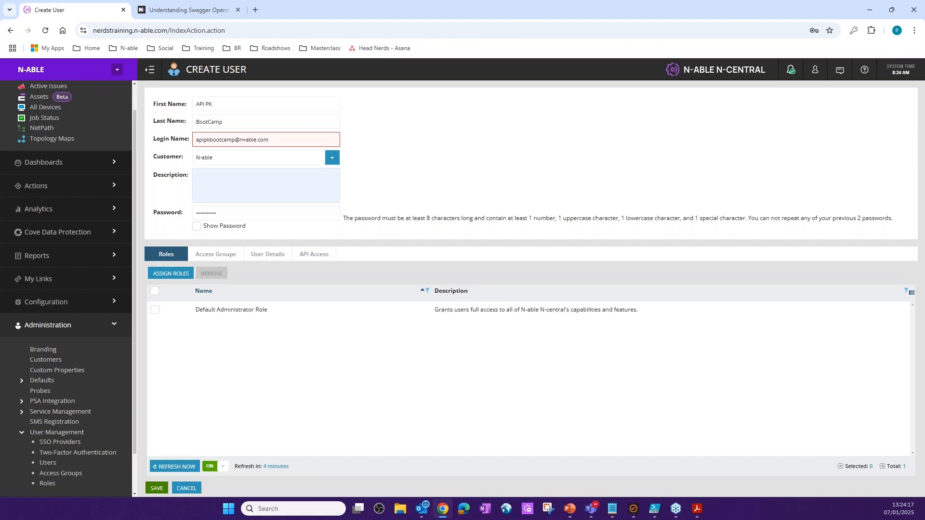
- Assign the Service Organization Access Group to the new user
{"action": "left_click", "coordinate": [216, 253]}
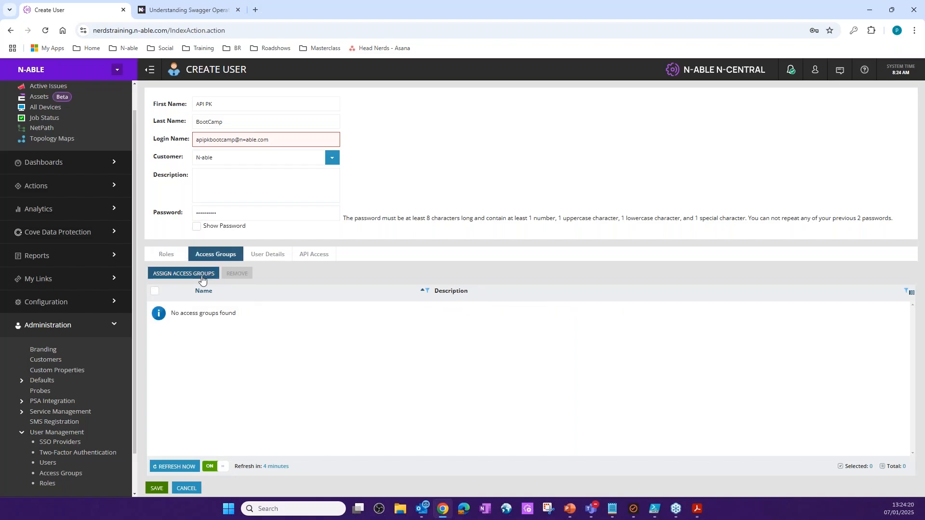
{"action": "left_click", "coordinate": [202, 274]}
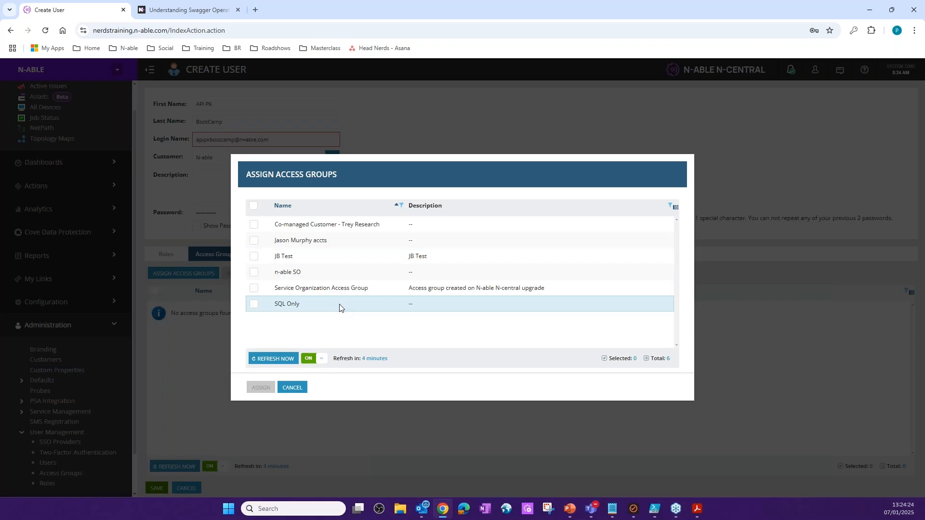
{"action": "left_click", "coordinate": [254, 289]}
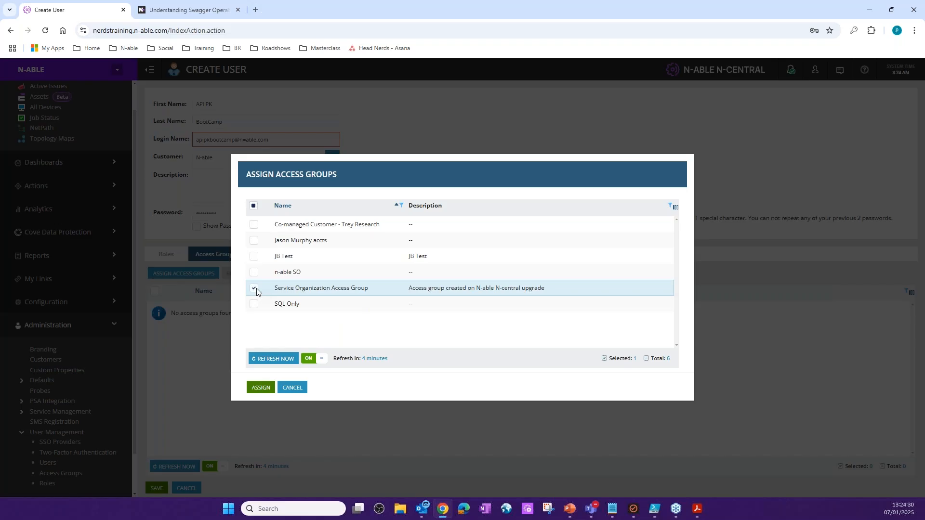
{"action": "left_click", "coordinate": [262, 388]}
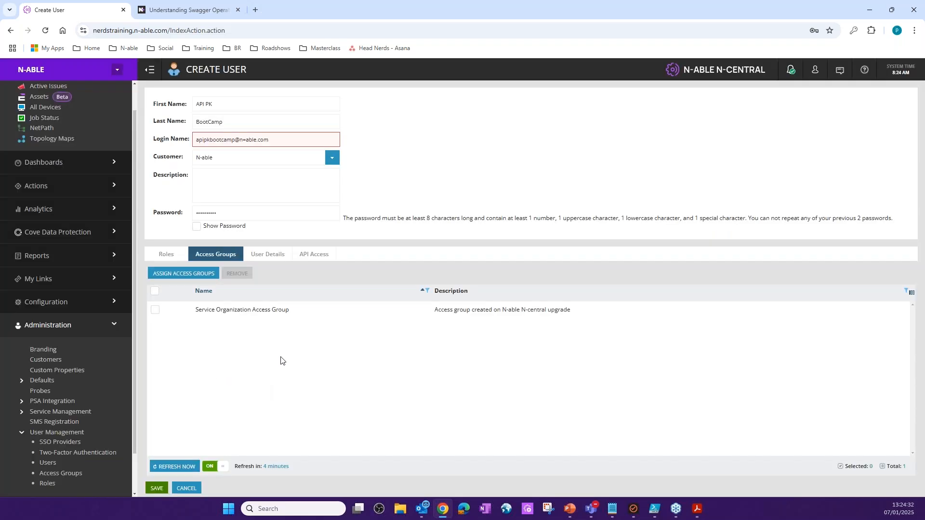
- Correct the login e-mail's domain so it uses a hyphen instead of an equals sign, and save the new user
{"action": "left_click", "coordinate": [268, 255]}
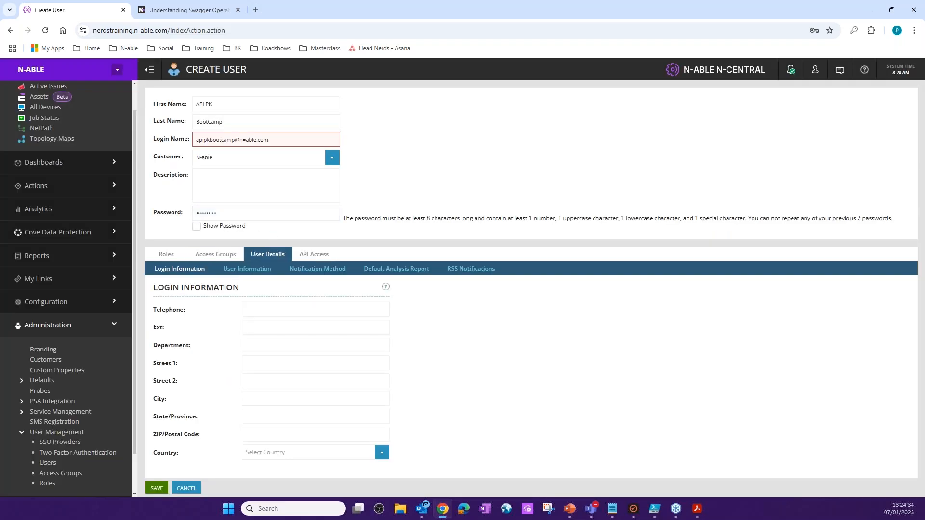
{"action": "left_click", "coordinate": [237, 140]}
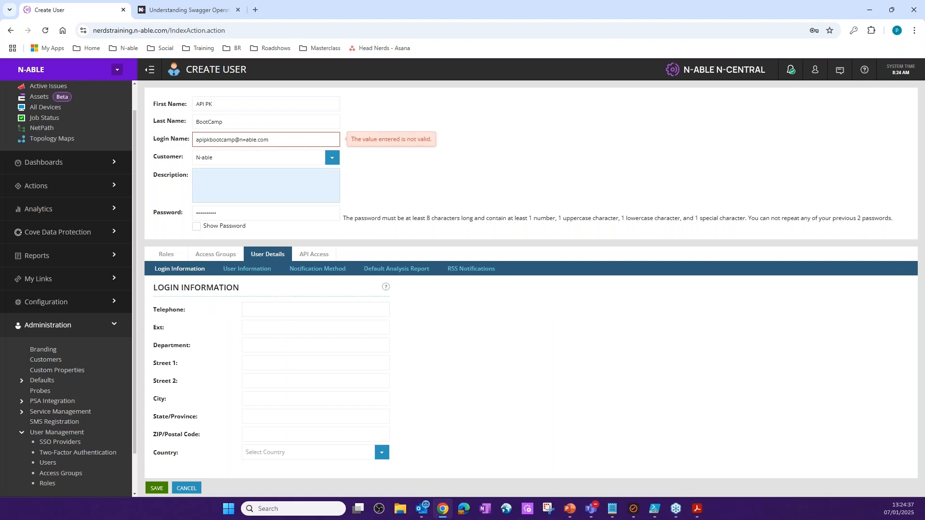
{"action": "type", "text": "2"}
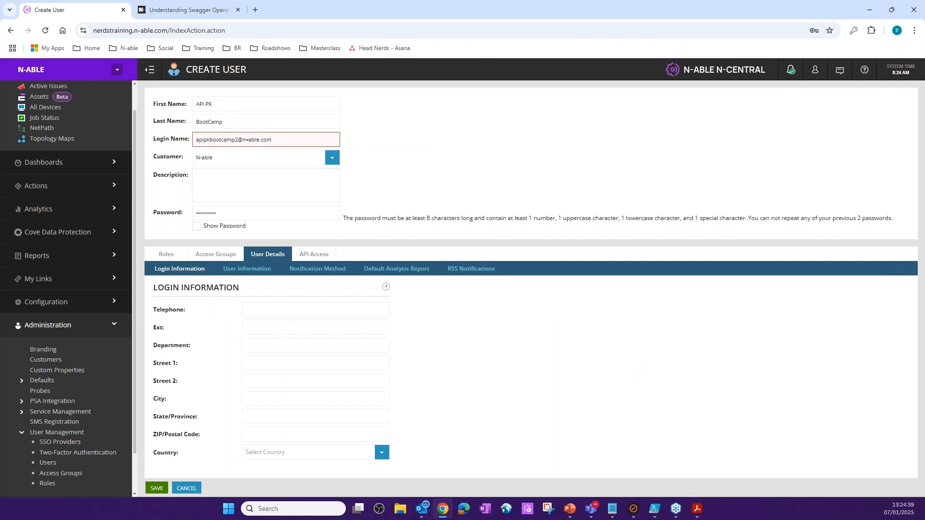
{"action": "left_click", "coordinate": [294, 143]}
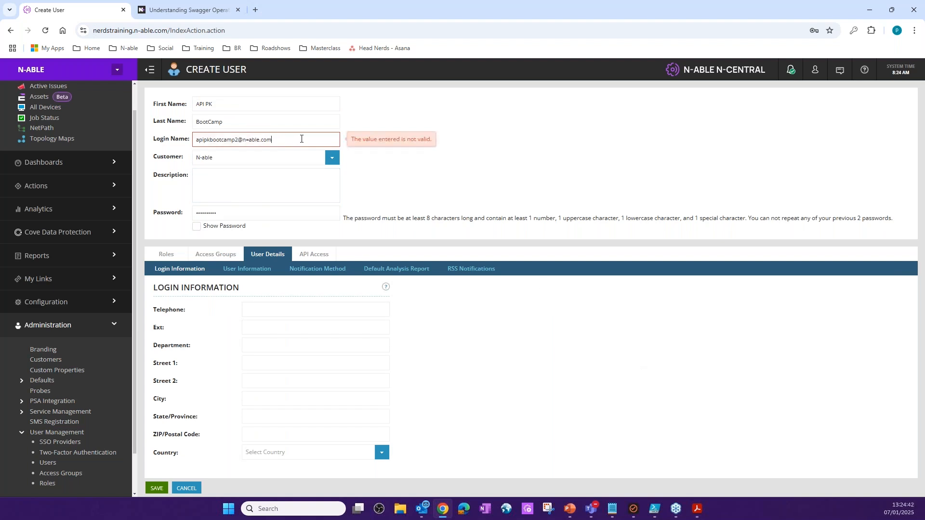
{"action": "left_click", "coordinate": [247, 141]}
{"action": "key", "text": "BackSpace"}
{"action": "type", "text": "-"}
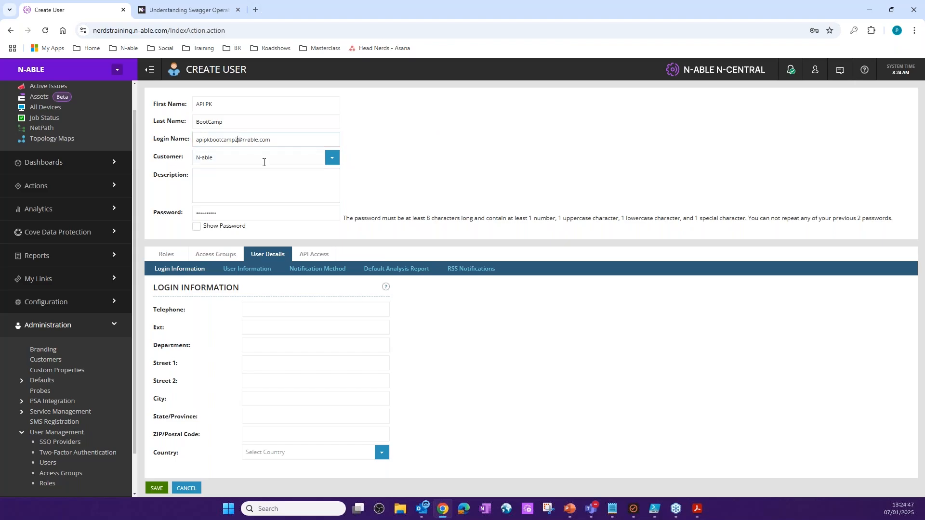
{"action": "key", "text": "Return"}
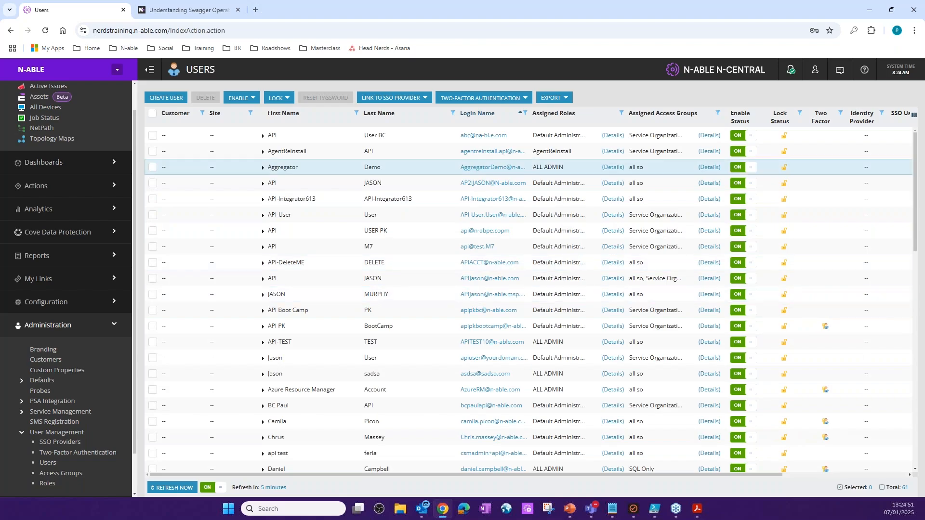
- Open the API PK BootCamp user for editing and set MFA as not required in the user information
{"action": "left_click", "coordinate": [495, 327]}
{"action": "left_click", "coordinate": [267, 235]}
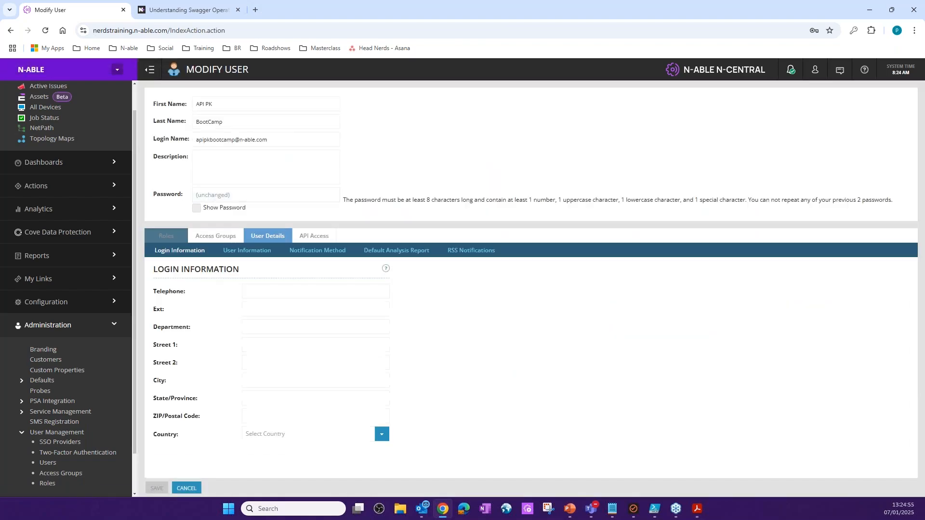
{"action": "left_click", "coordinate": [235, 255]}
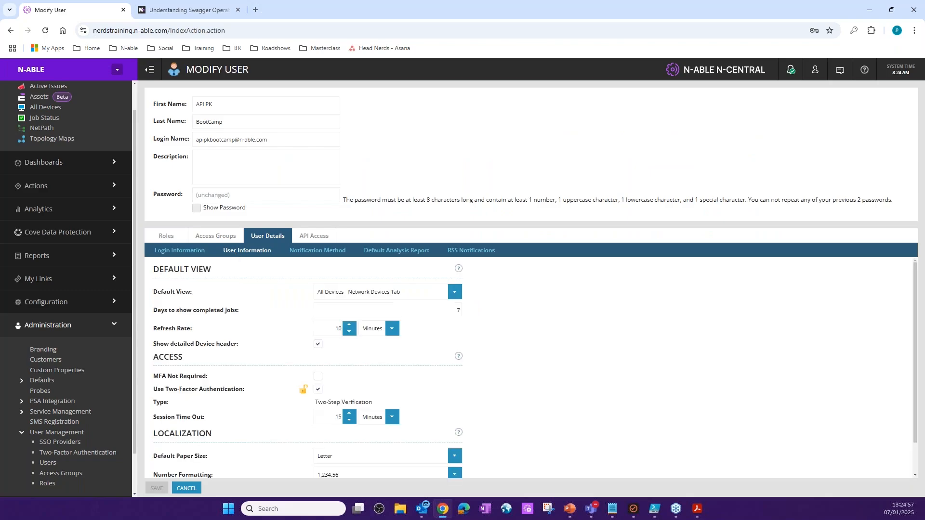
{"action": "left_click", "coordinate": [319, 377]}
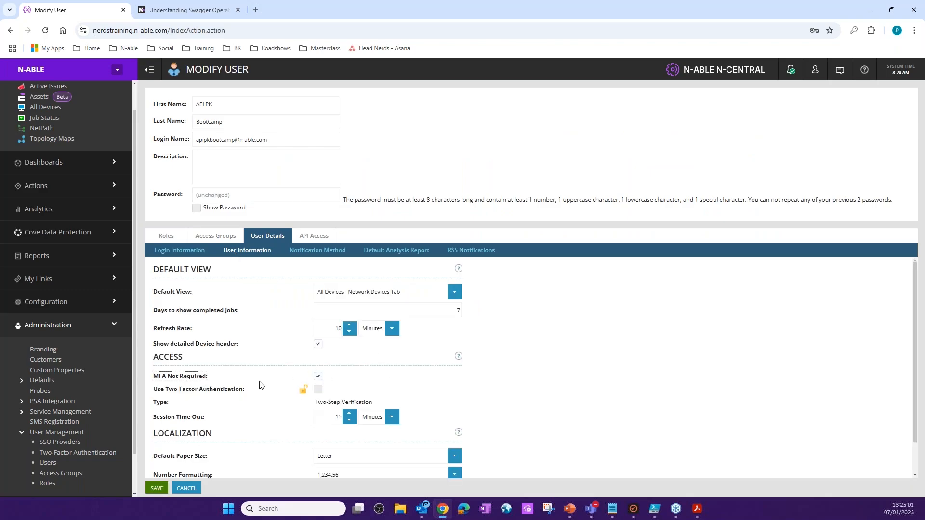
- Make the account an API-Only User in its API access settings and save the changes
{"action": "left_click", "coordinate": [318, 237]}
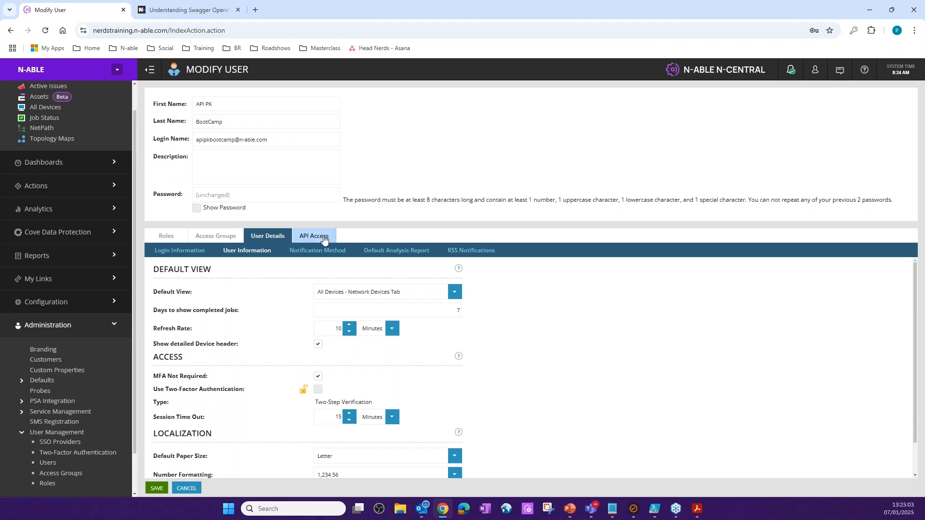
{"action": "left_click", "coordinate": [200, 289]}
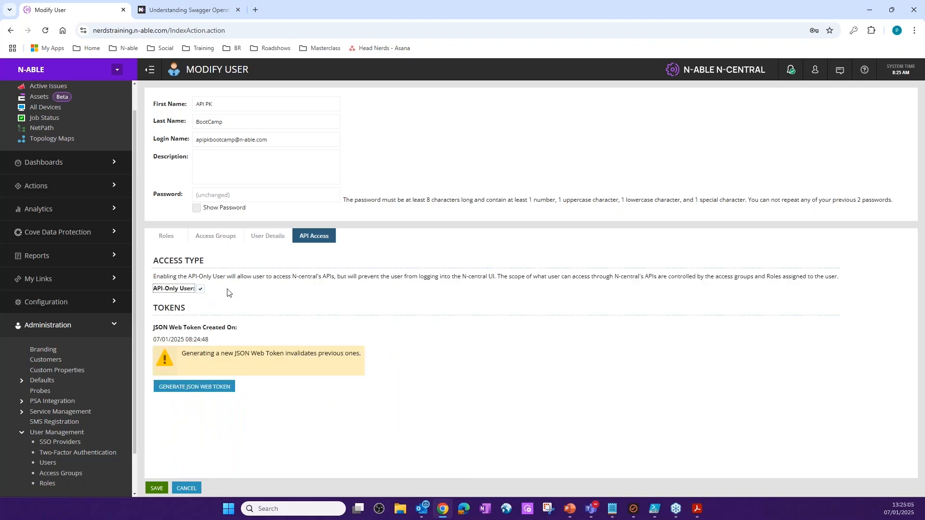
{"action": "left_click", "coordinate": [156, 488]}
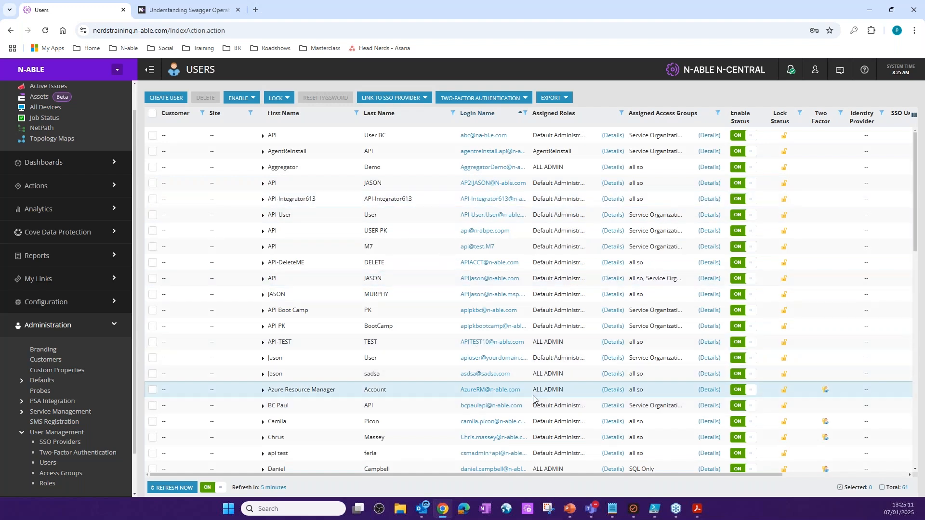
- Reopen the API PK BootCamp user, generate a JSON Web Token, copy it and close the token dialog
{"action": "left_click", "coordinate": [487, 328]}
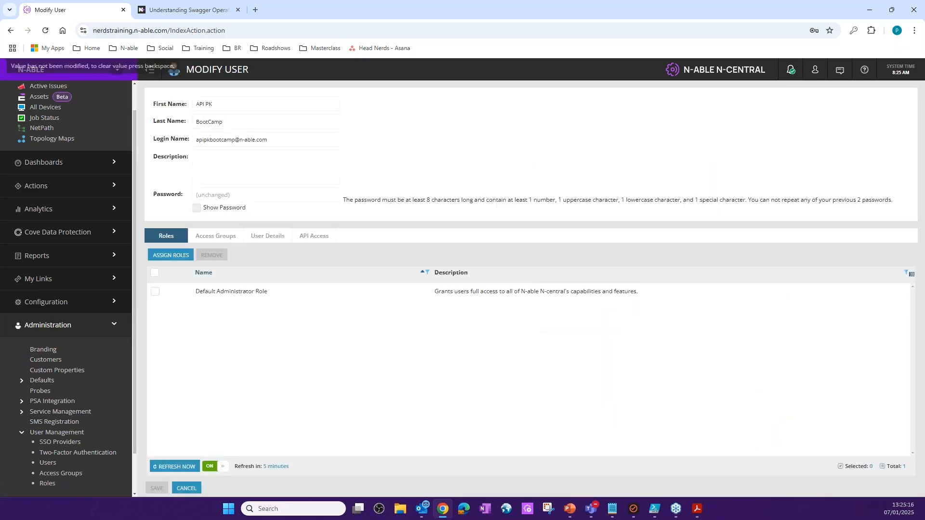
{"action": "left_click", "coordinate": [314, 236]}
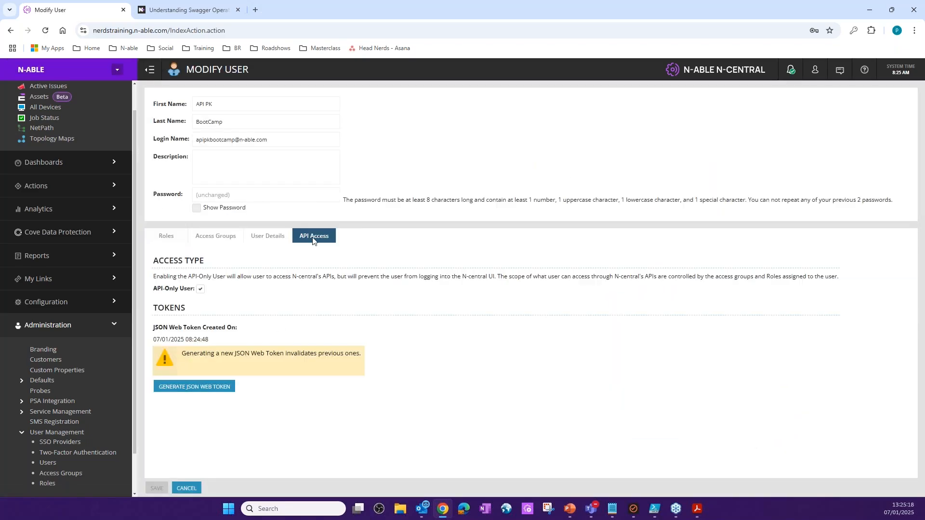
{"action": "left_click", "coordinate": [203, 387]}
{"action": "left_click_drag", "start_coordinate": [477, 268], "coordinate": [338, 257]}
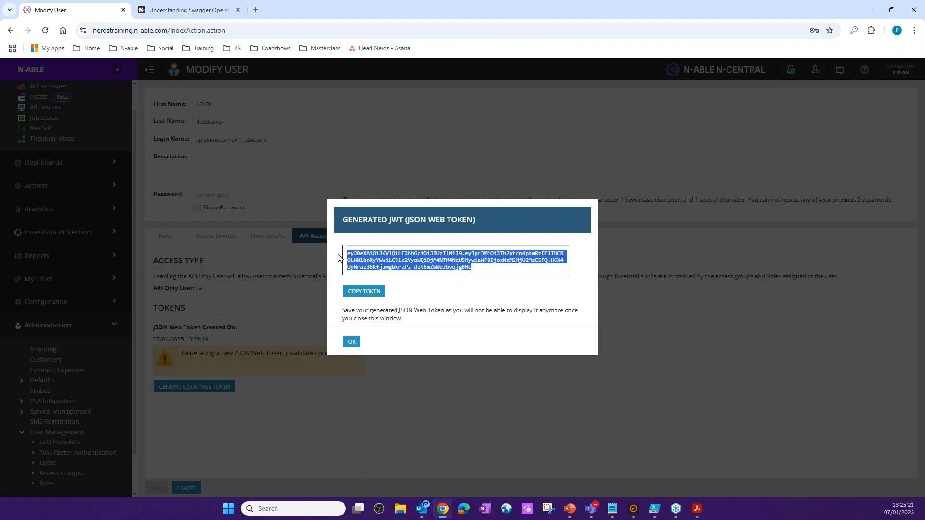
{"action": "left_click", "coordinate": [370, 293]}
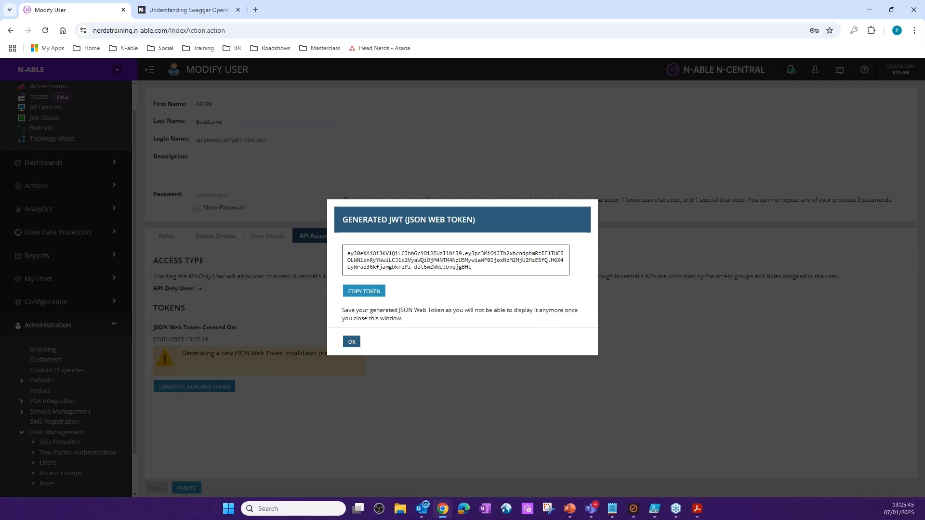
{"action": "left_click", "coordinate": [351, 342]}
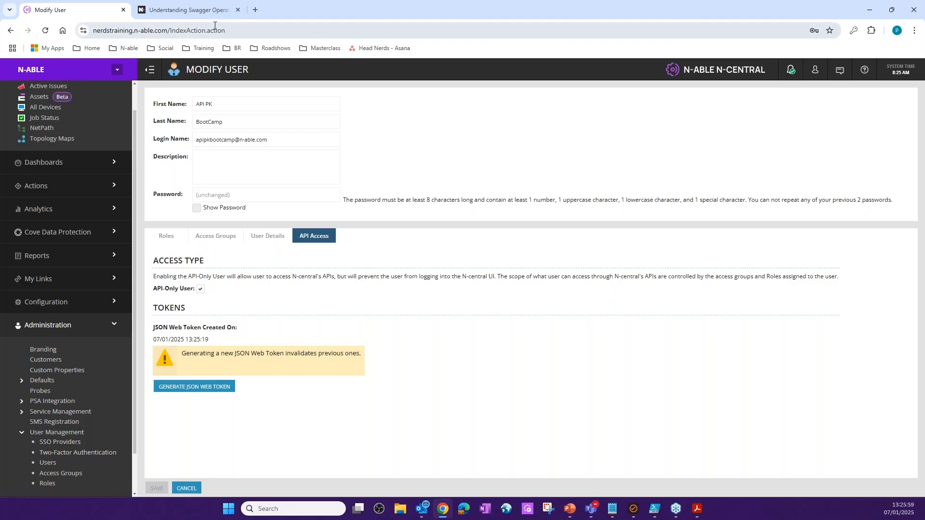
- Duplicate the Modify User browser tab and open the server's api-explorer page in the copy
{"action": "right_click", "coordinate": [91, 13]}
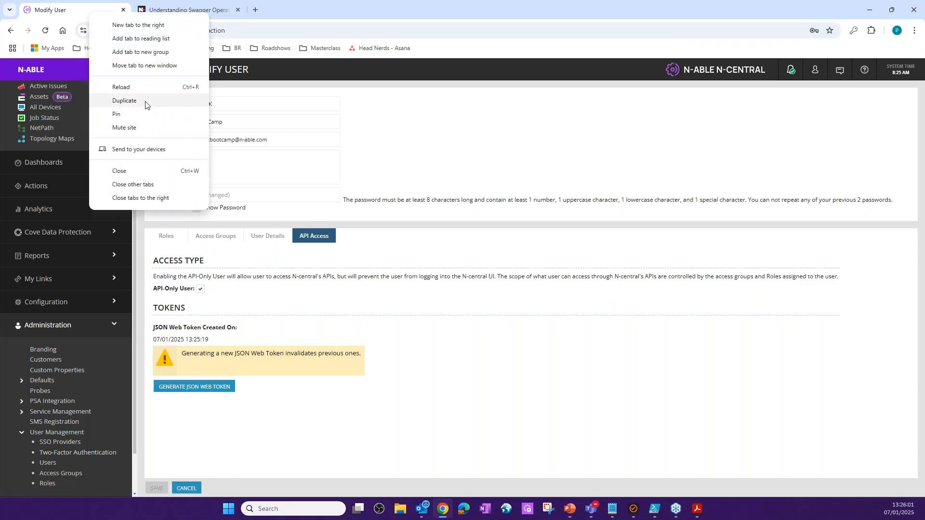
{"action": "key", "text": "Escape"}
{"action": "left_click", "coordinate": [166, 30]}
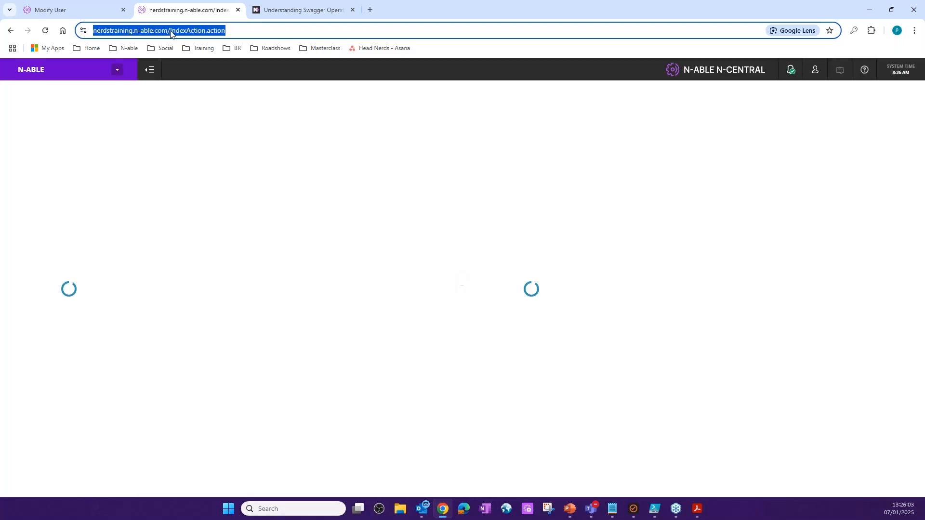
{"action": "left_click", "coordinate": [171, 31]}
{"action": "key", "text": "shift+End"}
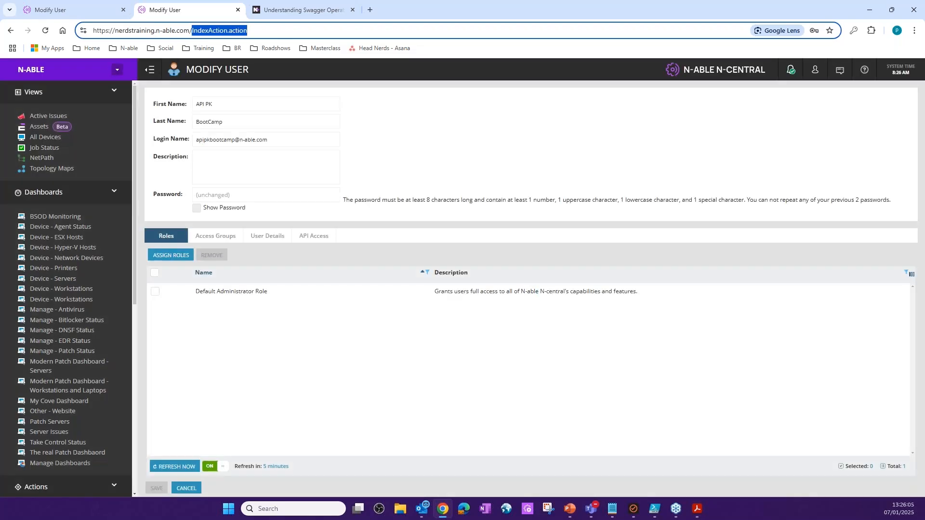
{"action": "type", "text": "api-explorer"}
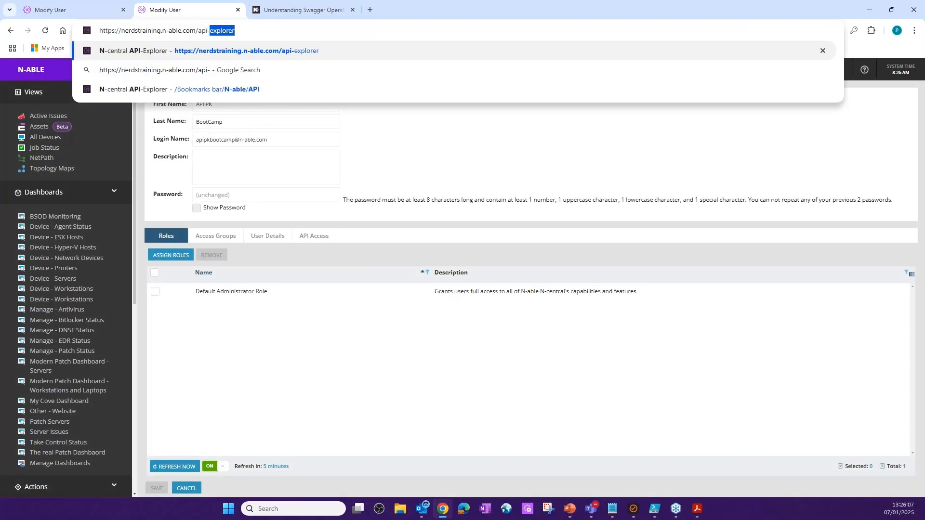
{"action": "key", "text": "Return"}
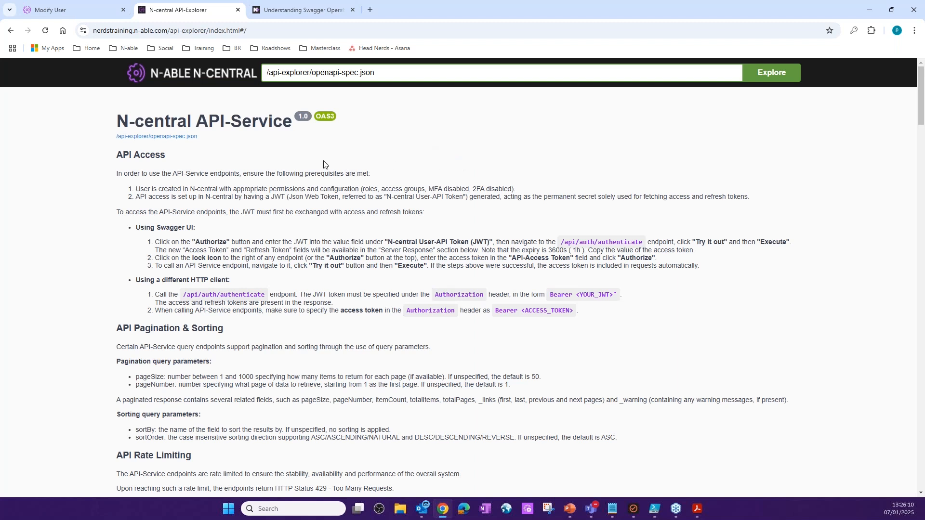
- Expand and collapse the Access Groups, Active Issues, API-Service and Authentication sections to examine their endpoints
{"action": "scroll", "coordinate": [318, 178], "scroll_direction": "down", "scroll_amount": 7}
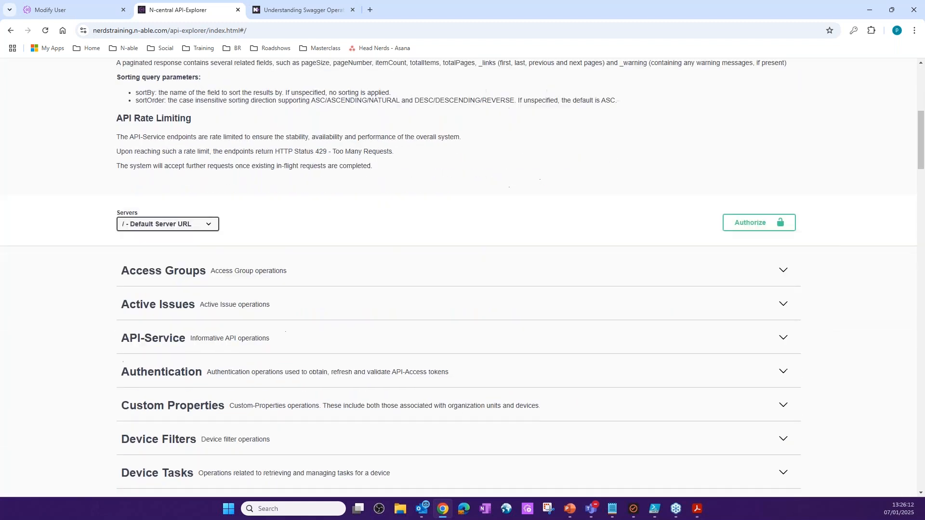
{"action": "left_click", "coordinate": [317, 178]}
{"action": "left_click", "coordinate": [317, 178]}
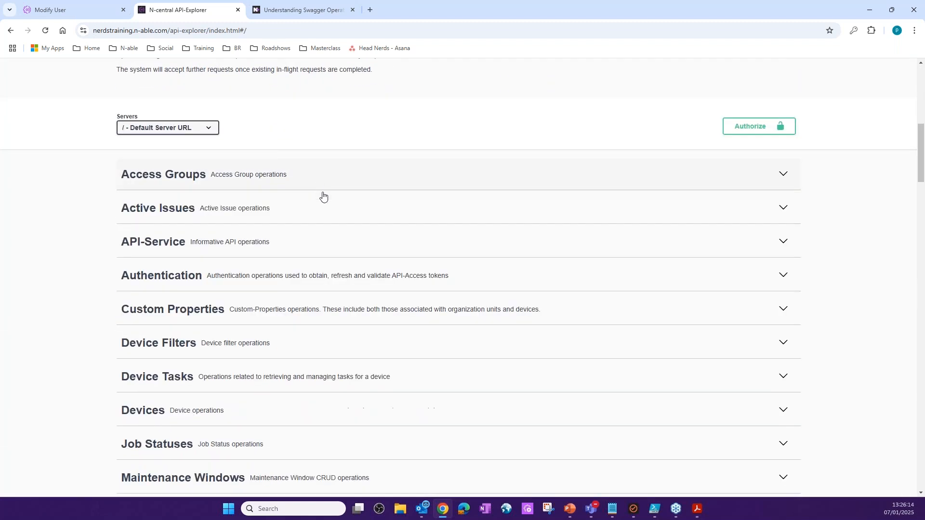
{"action": "left_click", "coordinate": [327, 206]}
{"action": "left_click", "coordinate": [327, 206]}
{"action": "left_click", "coordinate": [324, 236]}
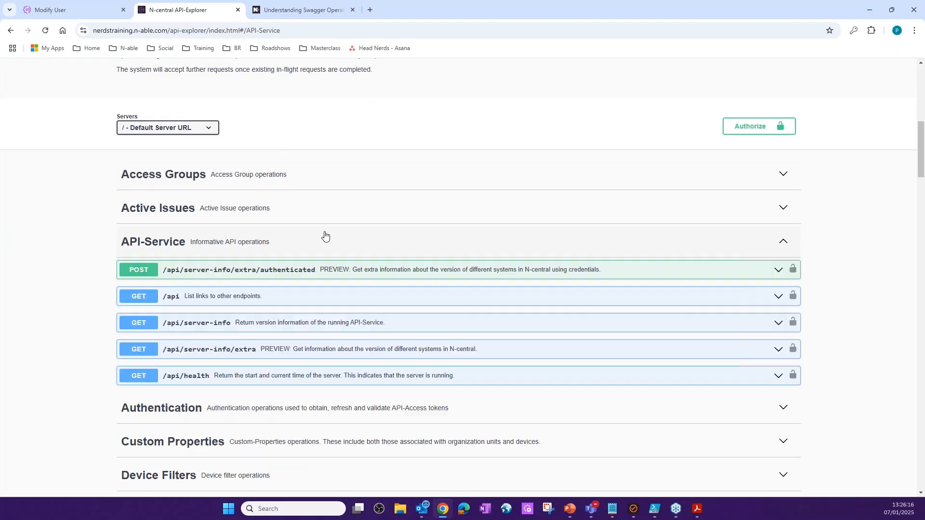
{"action": "left_click", "coordinate": [325, 236]}
{"action": "left_click", "coordinate": [326, 275]}
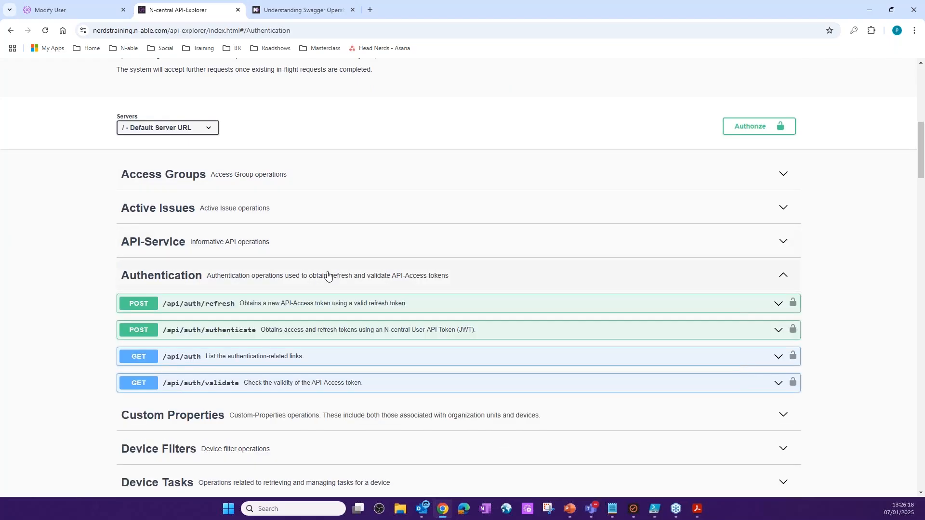
{"action": "scroll", "coordinate": [343, 180], "scroll_direction": "down", "scroll_amount": 2}
{"action": "left_click", "coordinate": [343, 179]}
- Examine the endpoints under each section from Custom Properties through Maintenance Windows, collapsing each one again
{"action": "left_click", "coordinate": [300, 213]}
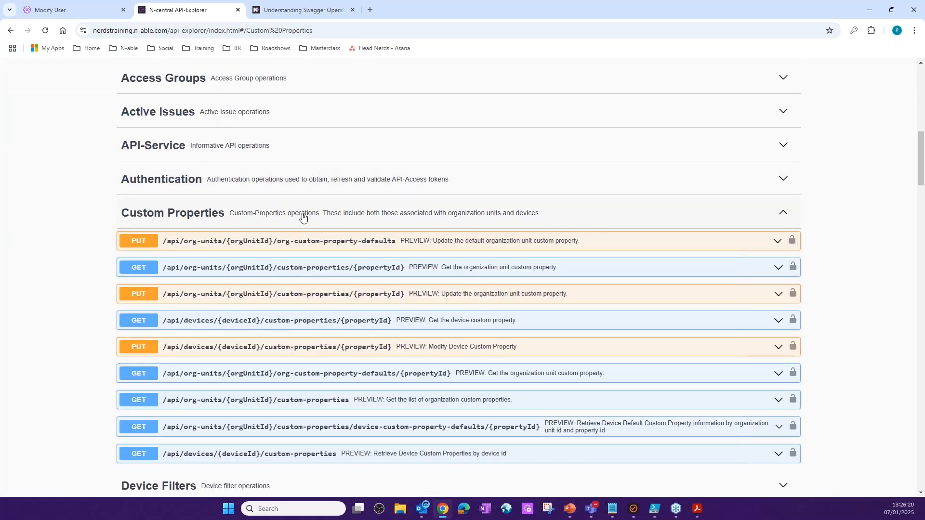
{"action": "left_click", "coordinate": [300, 225]}
{"action": "left_click", "coordinate": [321, 250]}
{"action": "left_click", "coordinate": [319, 246]}
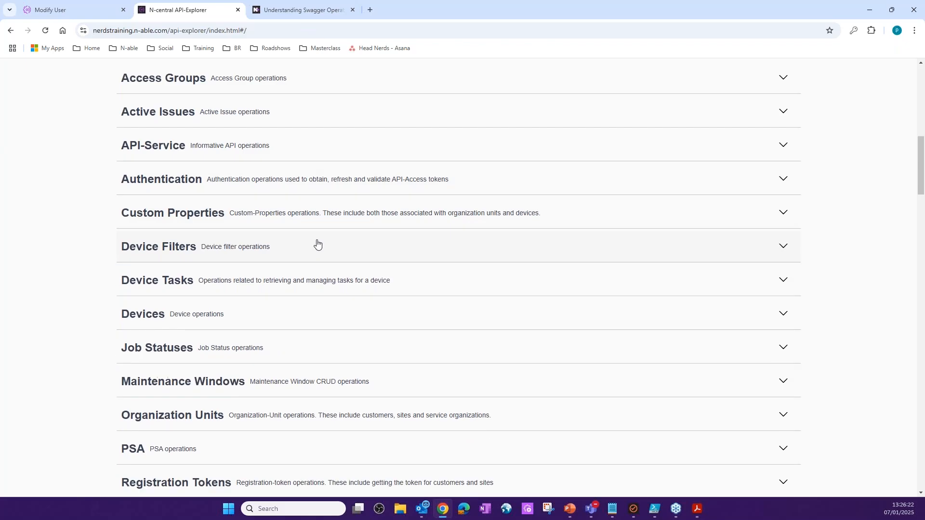
{"action": "left_click", "coordinate": [317, 276]}
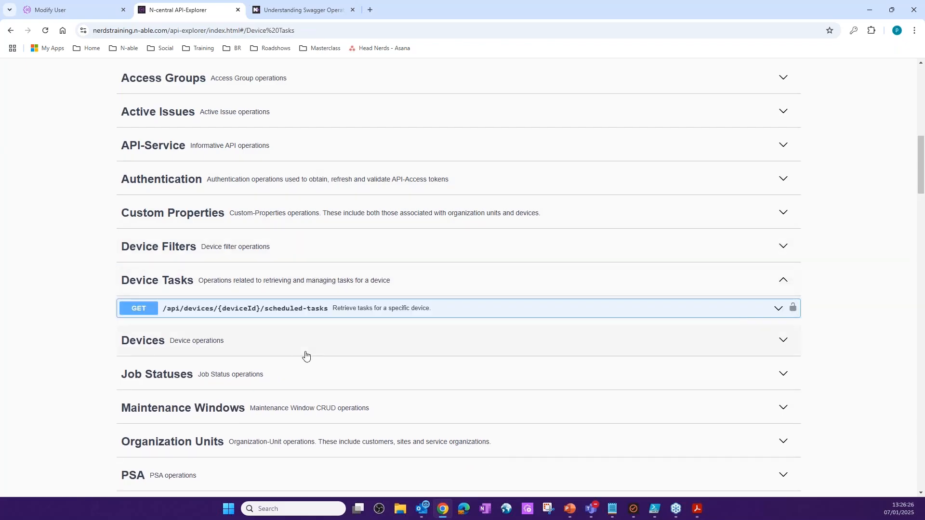
{"action": "left_click", "coordinate": [320, 282]}
{"action": "left_click", "coordinate": [314, 324]}
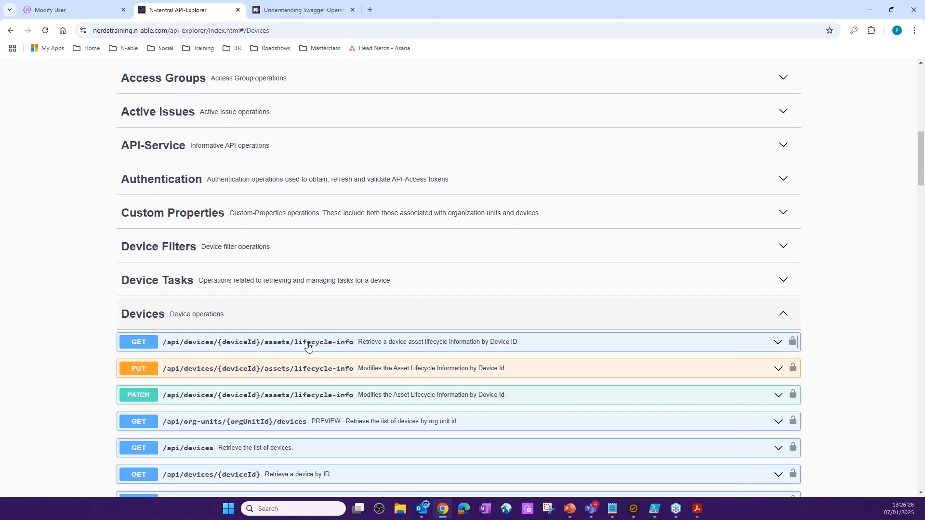
{"action": "left_click", "coordinate": [322, 318]}
{"action": "left_click", "coordinate": [324, 355]}
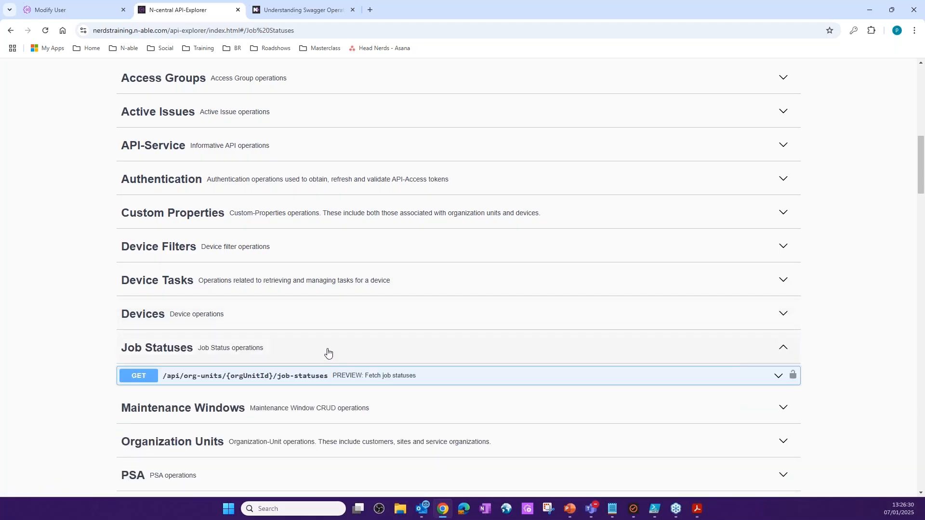
{"action": "left_click", "coordinate": [328, 354]}
{"action": "left_click", "coordinate": [339, 379]}
{"action": "left_click", "coordinate": [439, 394]}
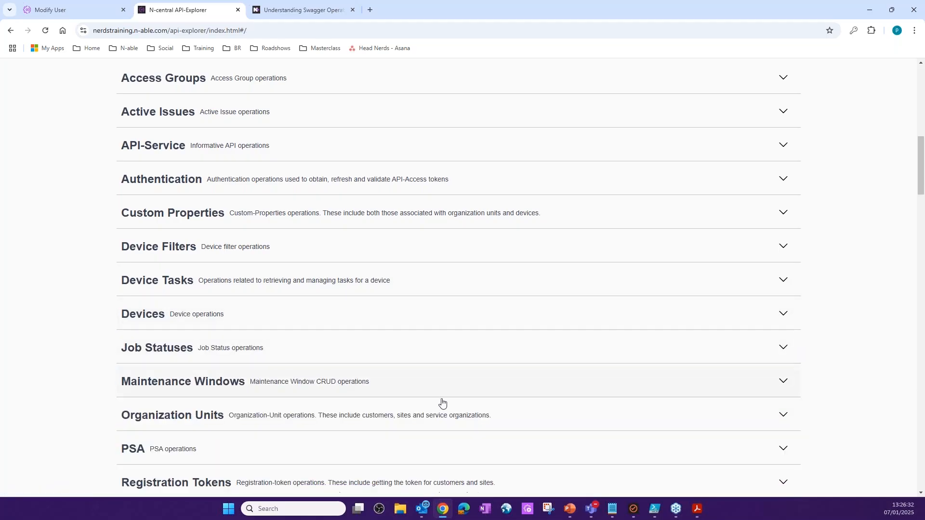
- Switch to the REST API Essentials PDF in Acrobat, review its endpoint table, and minimize the document window
{"action": "mouse_move", "coordinate": [699, 515]}
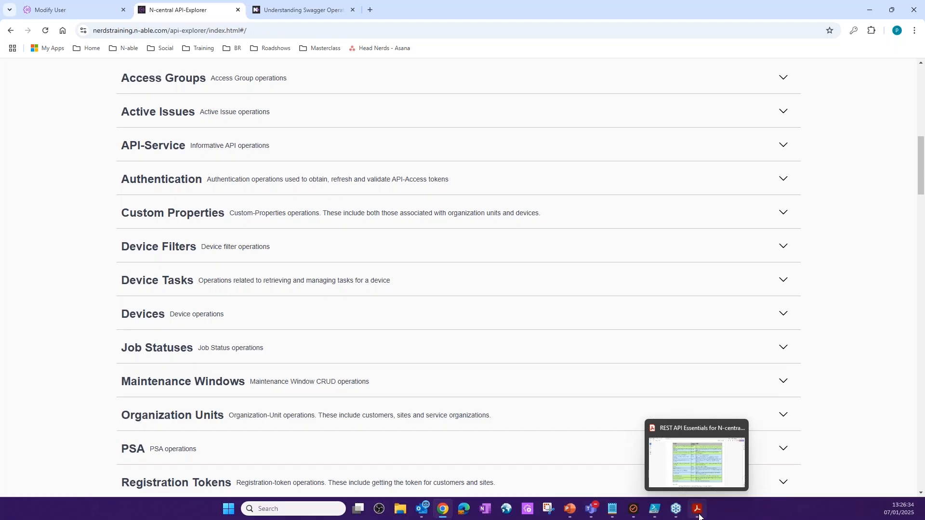
{"action": "left_click", "coordinate": [699, 514]}
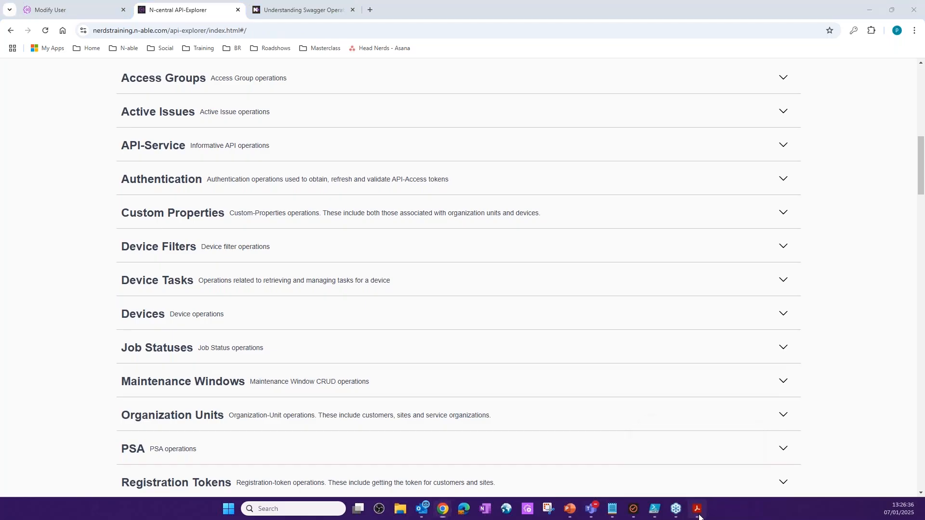
{"action": "scroll", "coordinate": [352, 197], "scroll_direction": "down", "scroll_amount": 3}
{"action": "scroll", "coordinate": [352, 197], "scroll_direction": "down", "scroll_amount": 12}
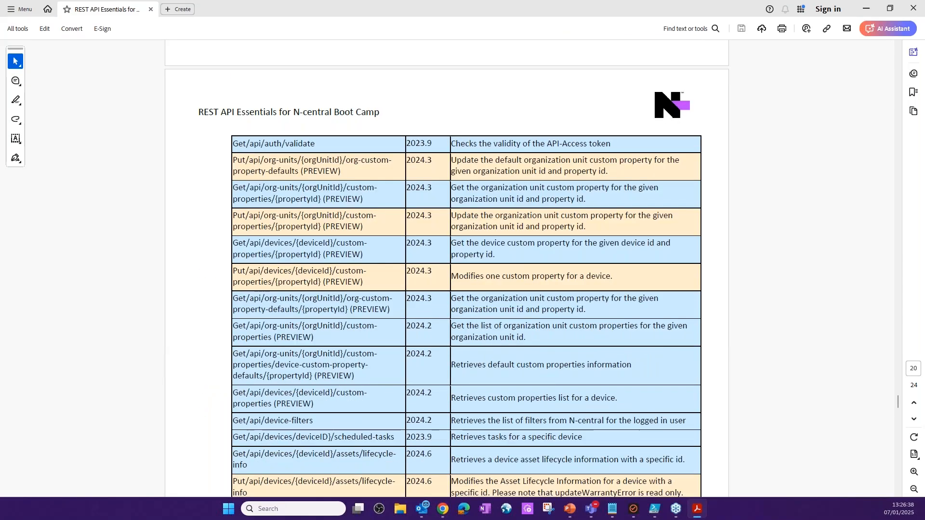
{"action": "scroll", "coordinate": [504, 207], "scroll_direction": "up", "scroll_amount": 2}
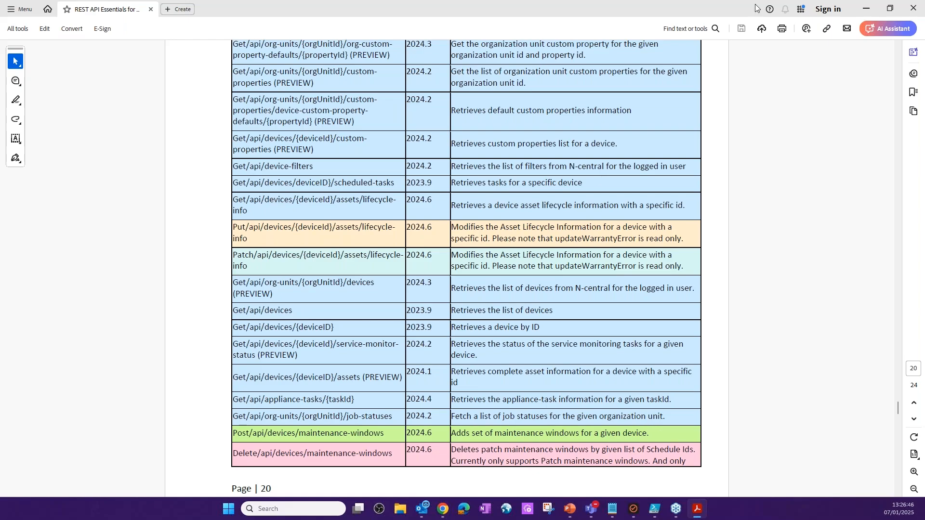
{"action": "left_click", "coordinate": [869, 8]}
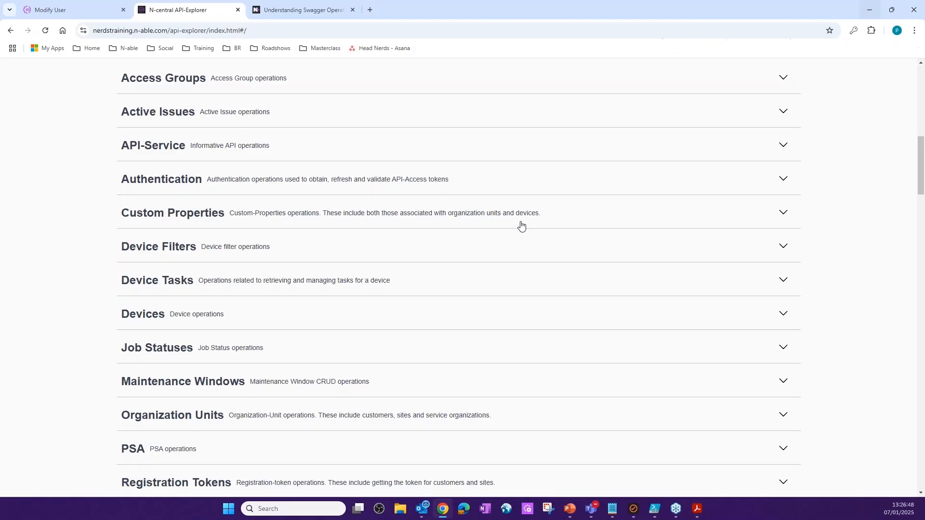
- Authorize the API explorer by pasting the JSON Web Token as the N-central User-API Token (JWT), and close the authorizations dialog
{"action": "scroll", "coordinate": [552, 266], "scroll_direction": "up", "scroll_amount": 6}
{"action": "scroll", "coordinate": [552, 266], "scroll_direction": "down", "scroll_amount": 5}
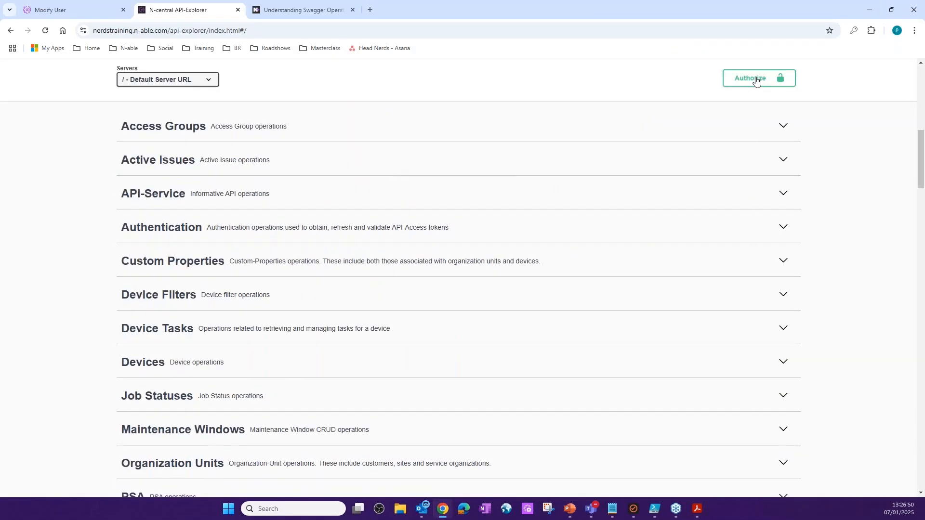
{"action": "left_click", "coordinate": [755, 80]}
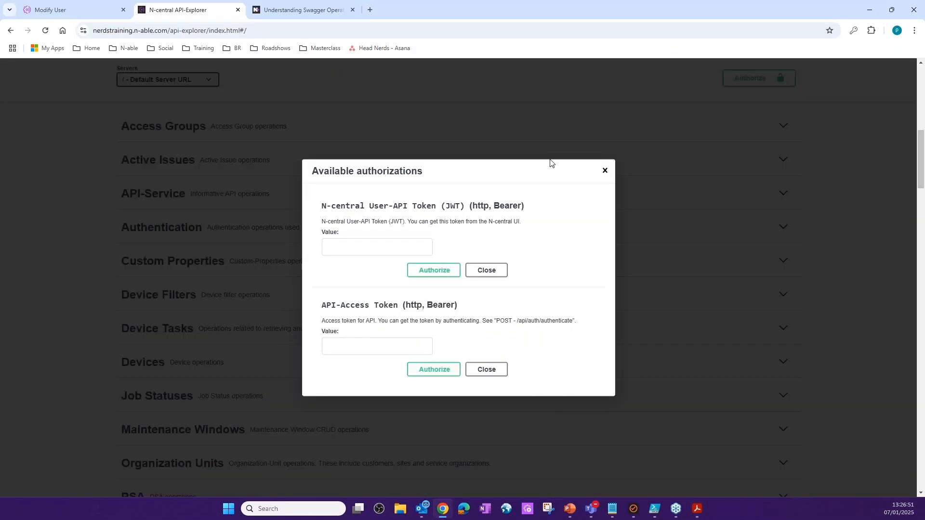
{"action": "left_click", "coordinate": [353, 248]}
{"action": "key", "text": "ctrl+v"}
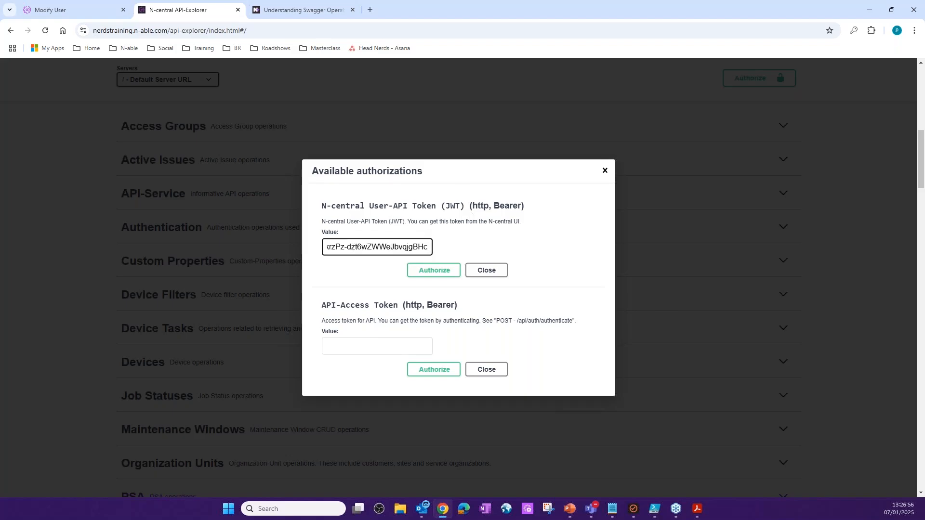
{"action": "left_click", "coordinate": [434, 271]}
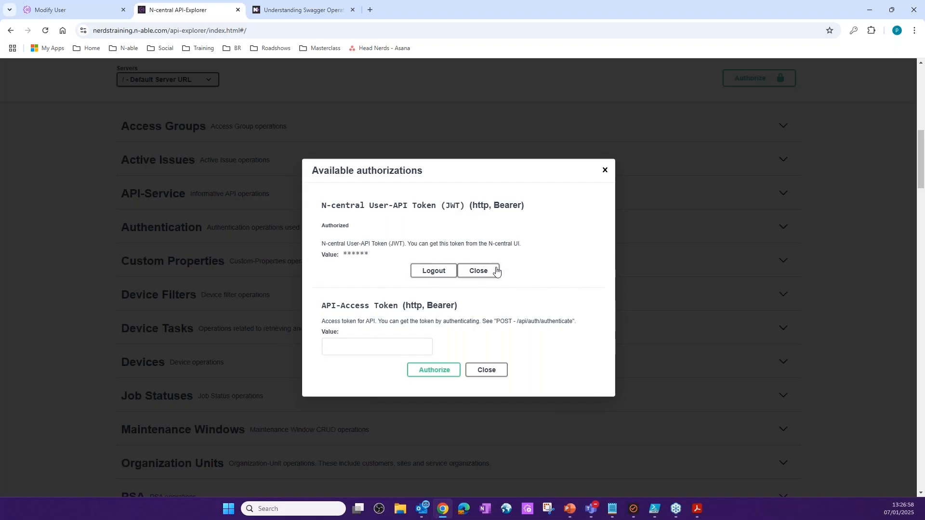
{"action": "left_click", "coordinate": [478, 271]}
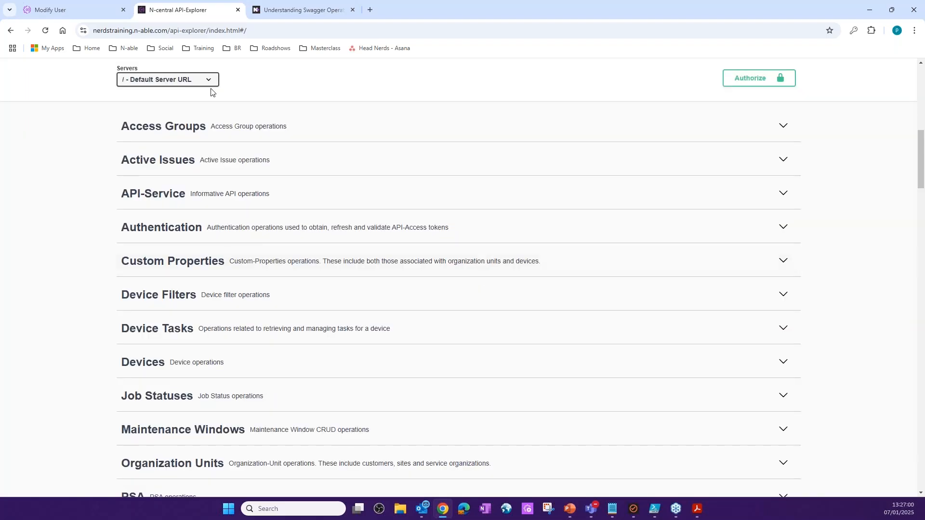
- Execute the POST /api/auth/authenticate request without expiry overrides to obtain access and refresh tokens
{"action": "left_click", "coordinate": [393, 229]}
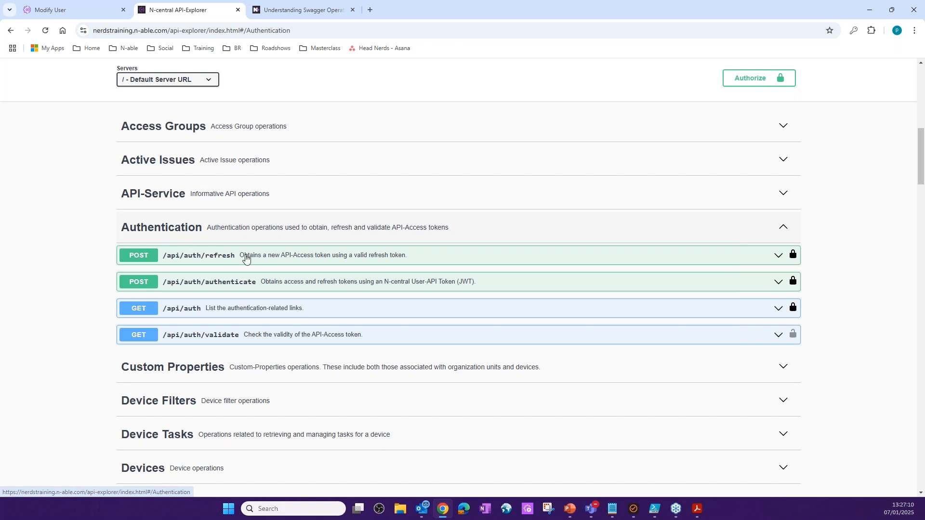
{"action": "left_click", "coordinate": [338, 286]}
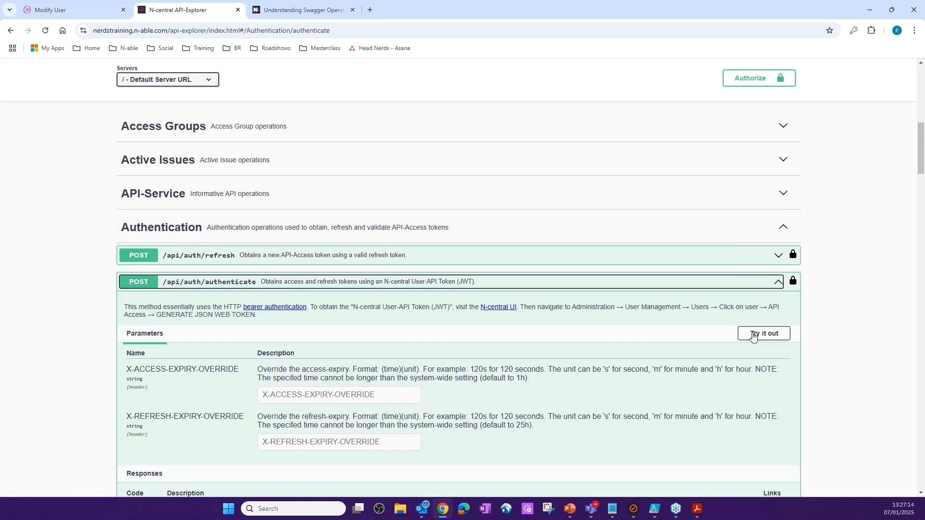
{"action": "left_click", "coordinate": [768, 337]}
{"action": "scroll", "coordinate": [457, 281], "scroll_direction": "down", "scroll_amount": 4}
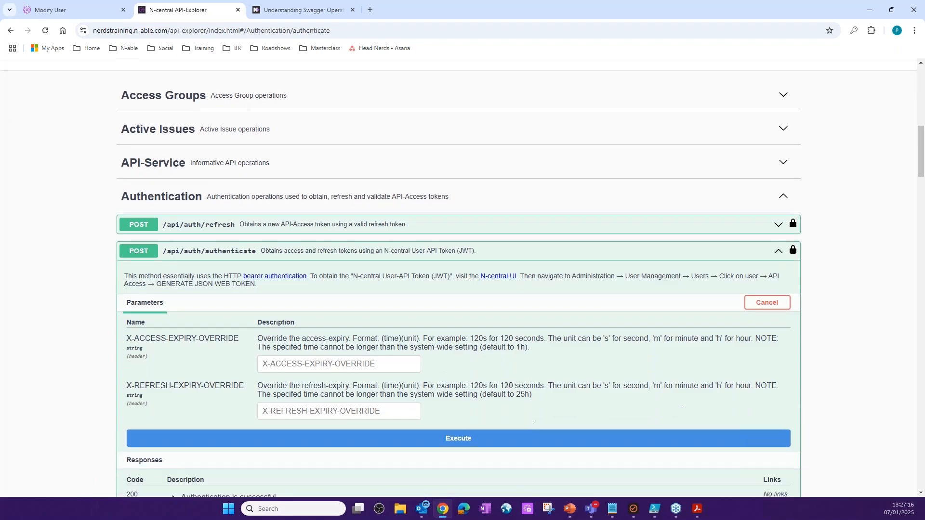
{"action": "left_click", "coordinate": [457, 276]}
{"action": "scroll", "coordinate": [145, 235], "scroll_direction": "down", "scroll_amount": 4}
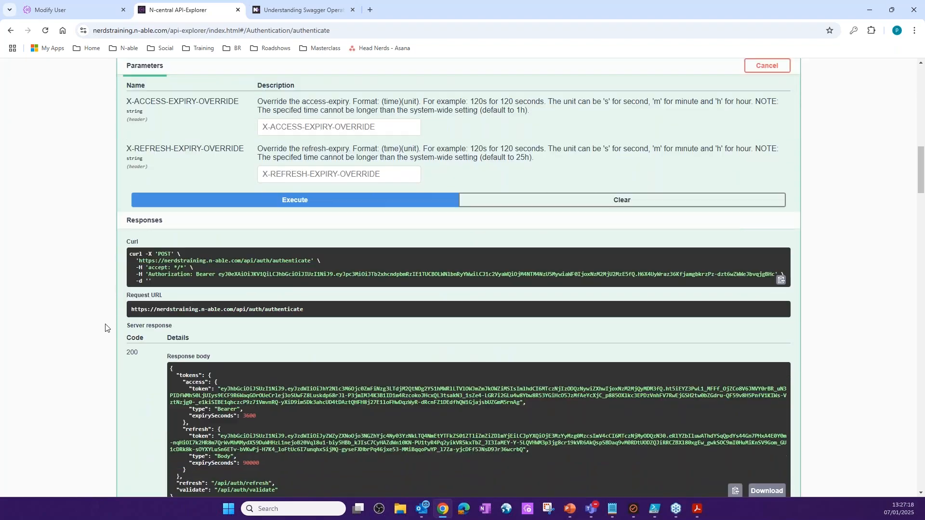
- Copy the access token value from the response body of the authenticate request
{"action": "triple_click", "coordinate": [144, 234]}
{"action": "scroll", "coordinate": [89, 407], "scroll_direction": "down", "scroll_amount": 3}
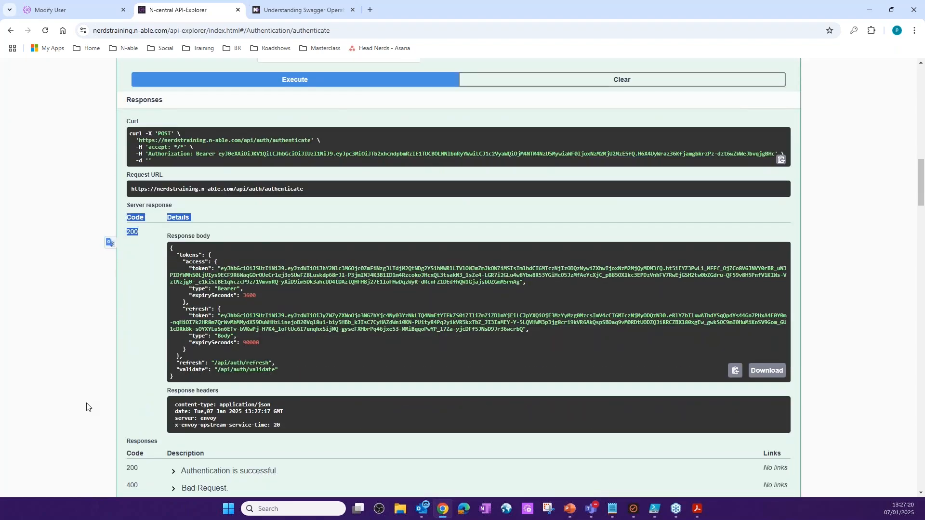
{"action": "left_click_drag", "start_coordinate": [286, 330], "coordinate": [180, 347]}
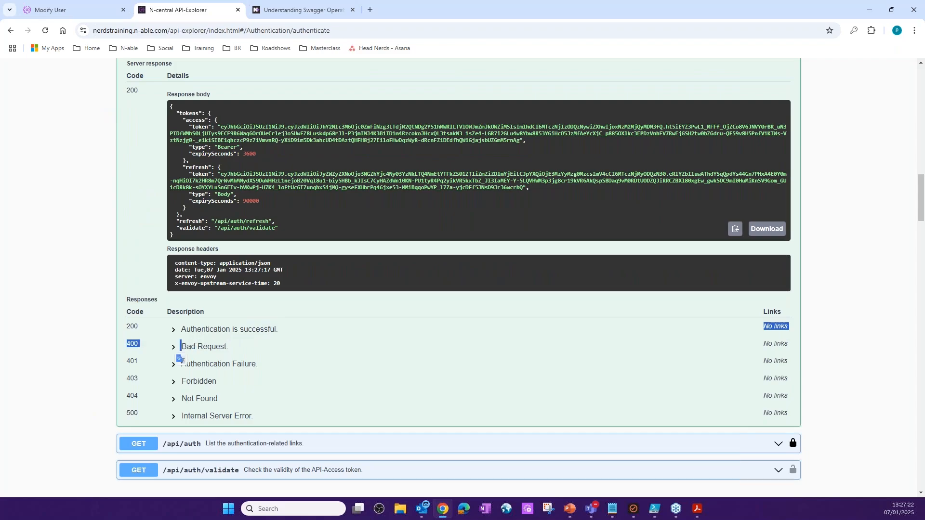
{"action": "left_click_drag", "start_coordinate": [222, 127], "coordinate": [521, 140]}
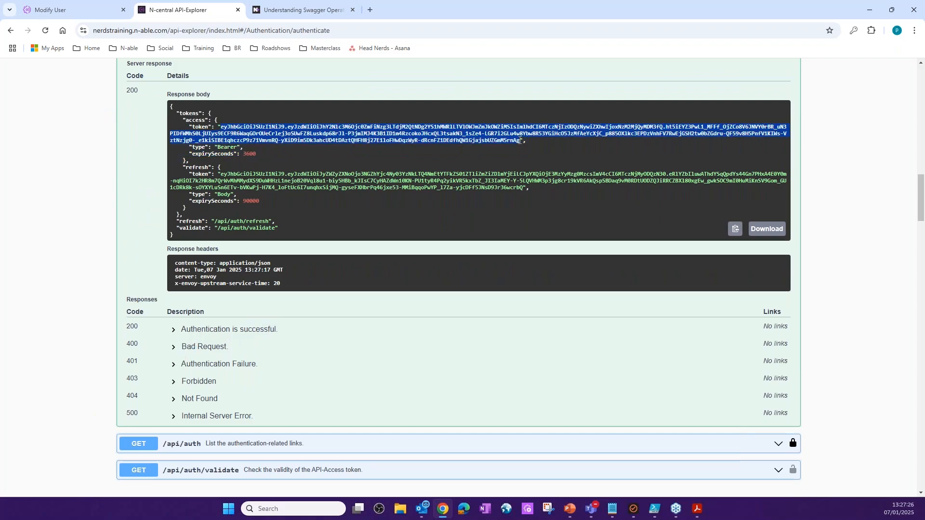
{"action": "right_click", "coordinate": [521, 140]}
{"action": "left_click", "coordinate": [545, 154]}
- Paste the copied access token as the API-Access Token, authorize it, and close the authorizations dialog
{"action": "scroll", "coordinate": [549, 159], "scroll_direction": "up", "scroll_amount": 10}
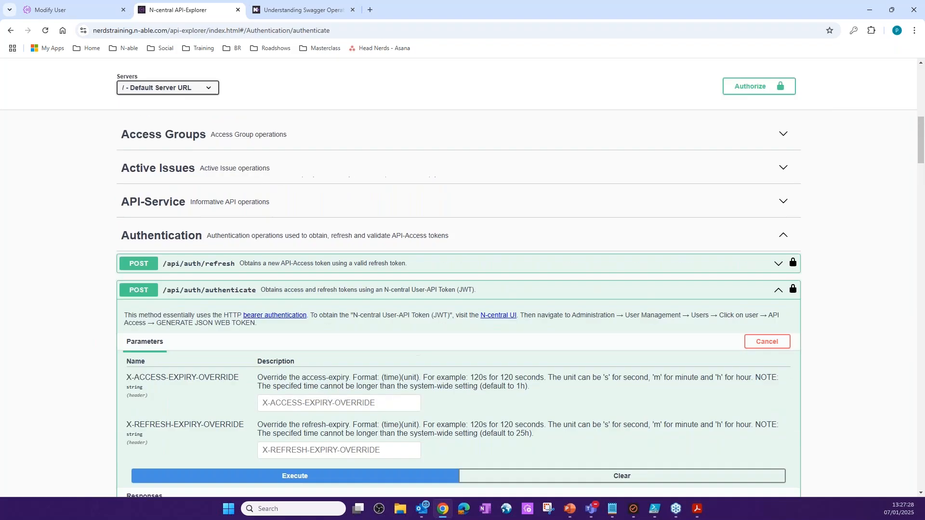
{"action": "scroll", "coordinate": [458, 277], "scroll_direction": "up", "scroll_amount": 2}
{"action": "left_click", "coordinate": [759, 175]}
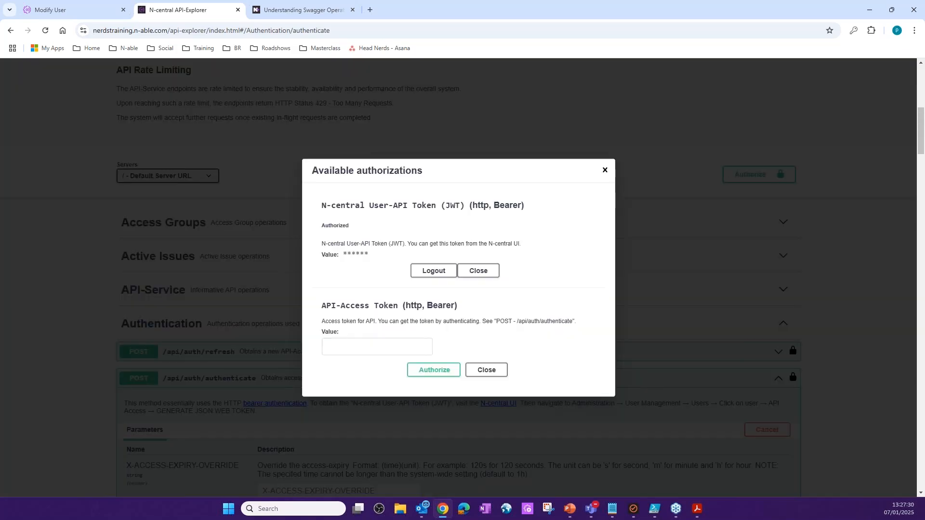
{"action": "left_click", "coordinate": [350, 343]}
{"action": "left_click", "coordinate": [432, 371]}
{"action": "left_click", "coordinate": [381, 347]}
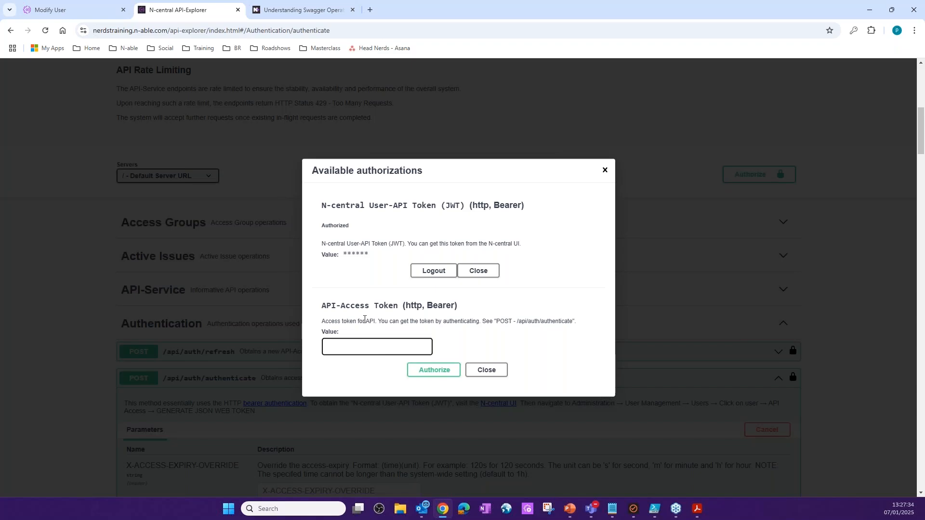
{"action": "key", "text": "ctrl+v"}
{"action": "left_click", "coordinate": [451, 371]}
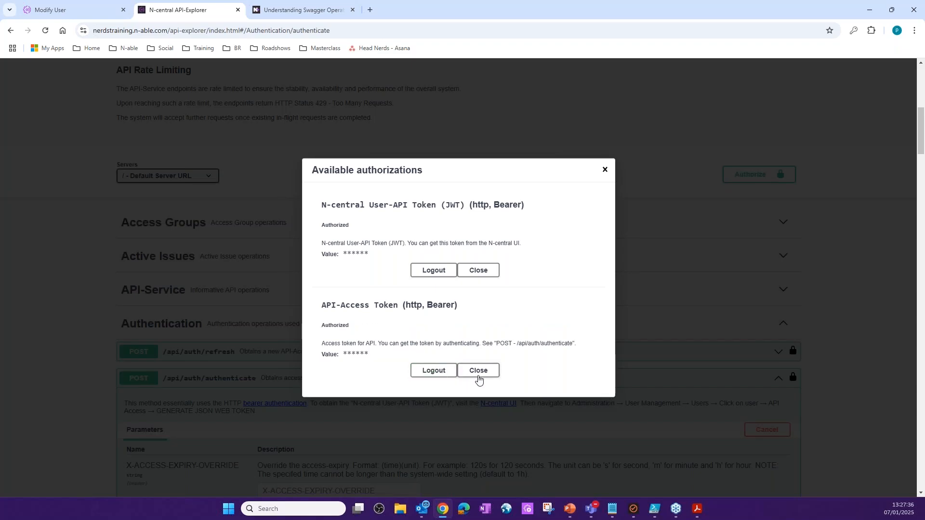
{"action": "left_click", "coordinate": [478, 376]}
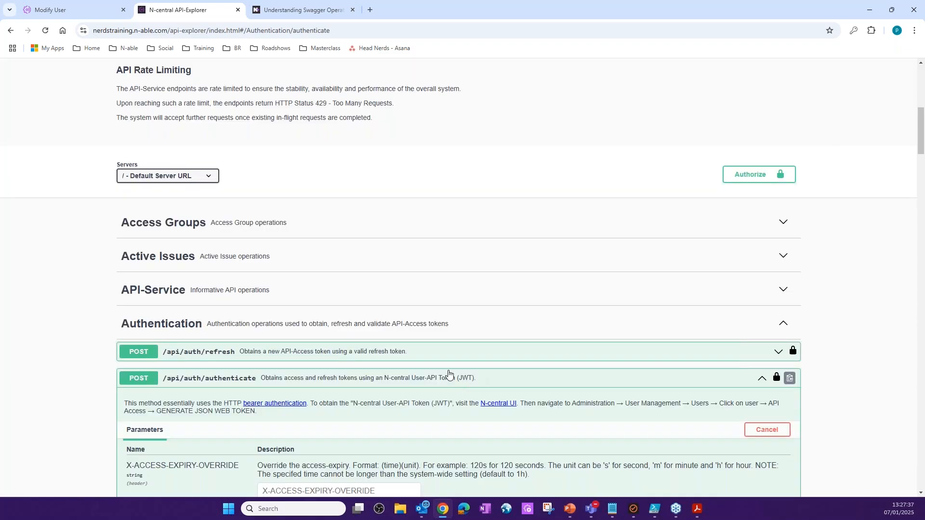
- Collapse the Authentication section and look through the list of API operation categories
{"action": "left_click", "coordinate": [529, 316]}
{"action": "scroll", "coordinate": [445, 247], "scroll_direction": "down", "scroll_amount": 4}
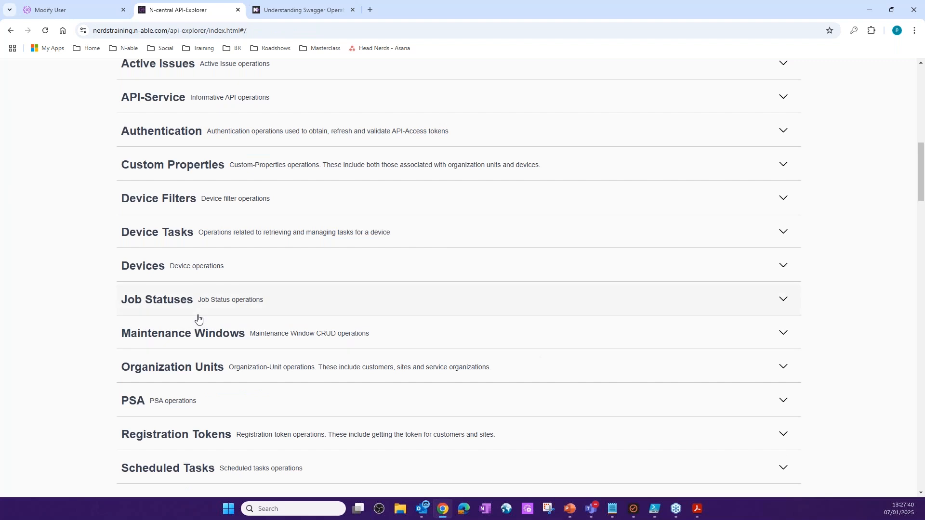
{"action": "scroll", "coordinate": [299, 309], "scroll_direction": "up", "scroll_amount": 5}
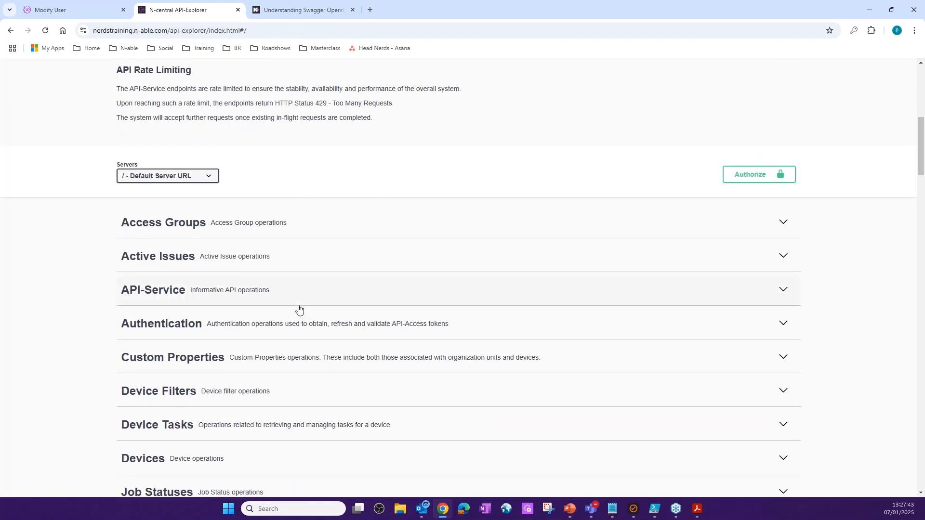
{"action": "scroll", "coordinate": [314, 310], "scroll_direction": "down", "scroll_amount": 2}
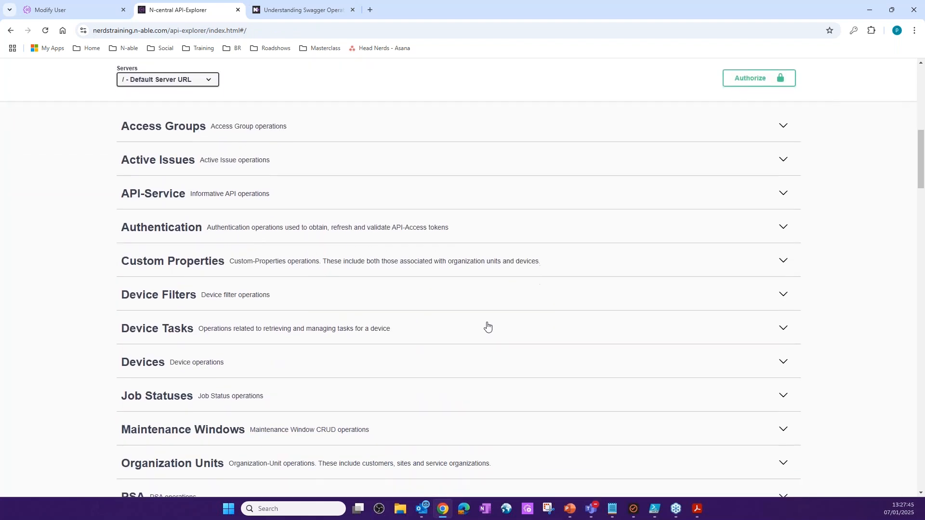
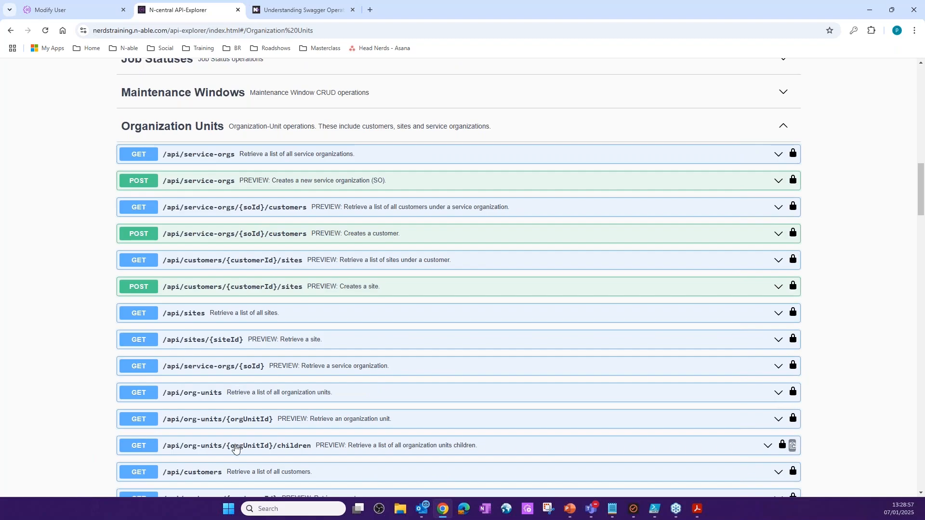
- Open the GET /api/customers operation under Organization Units and enable trying it out
{"action": "scroll", "coordinate": [238, 447], "scroll_direction": "down", "scroll_amount": 2}
{"action": "scroll", "coordinate": [227, 304], "scroll_direction": "up", "scroll_amount": 1}
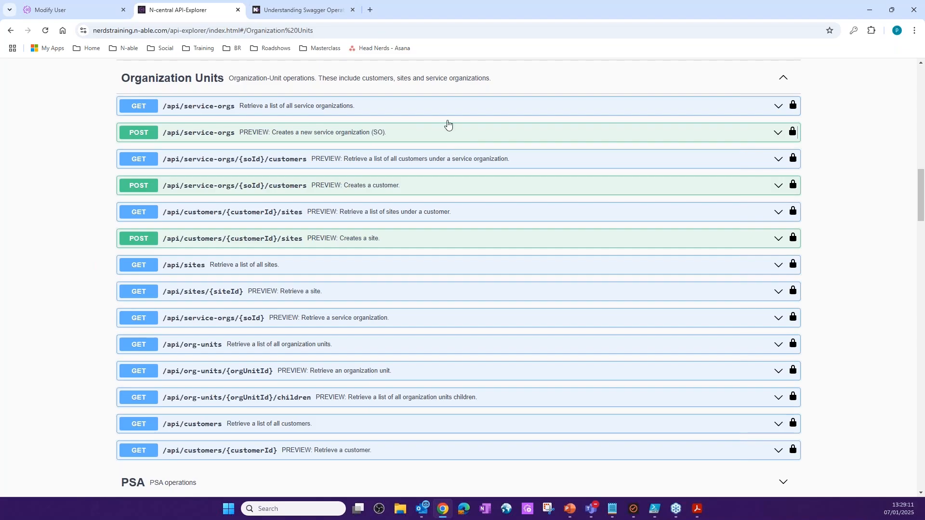
{"action": "left_click", "coordinate": [760, 424]}
{"action": "scroll", "coordinate": [719, 145], "scroll_direction": "down", "scroll_amount": 8}
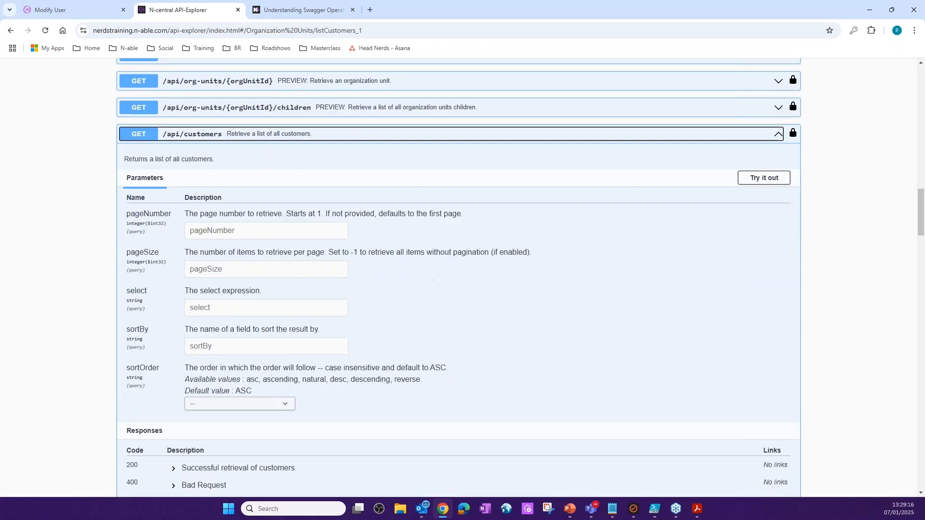
{"action": "left_click", "coordinate": [778, 87]}
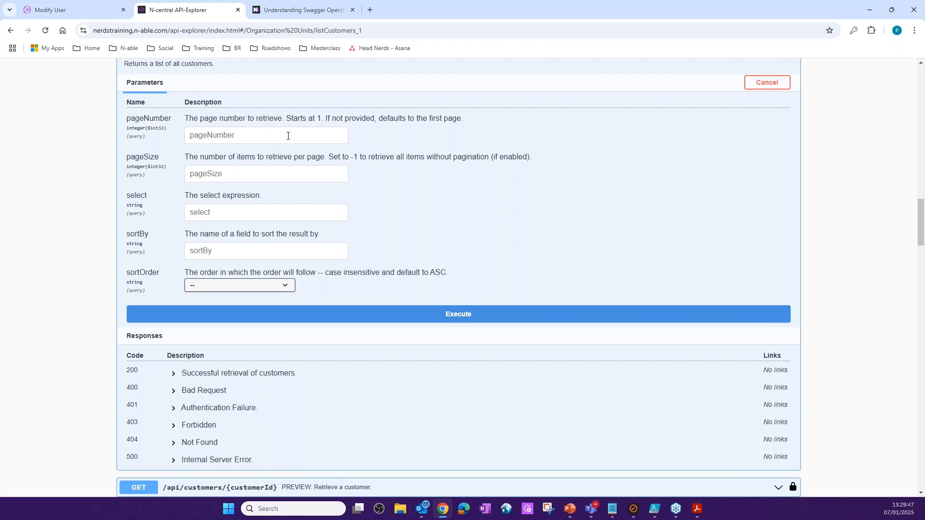
- Review the sortOrder options and expand the 200 response example to examine the field names available for sorting customers
{"action": "left_click", "coordinate": [284, 285]}
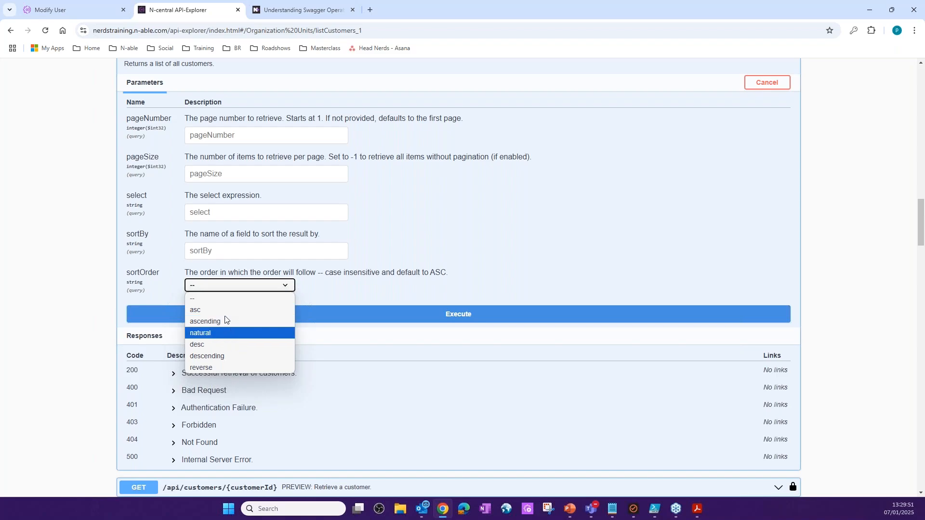
{"action": "left_click", "coordinate": [257, 250]}
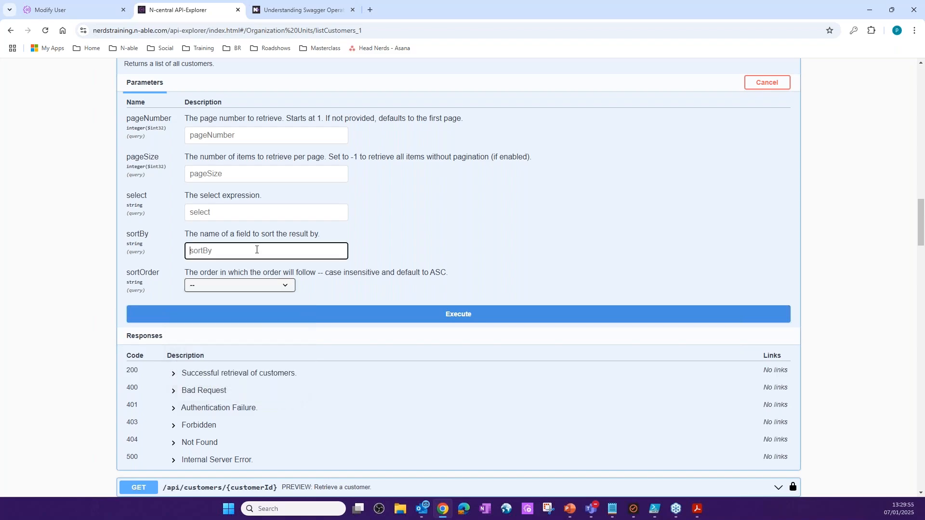
{"action": "scroll", "coordinate": [256, 241], "scroll_direction": "down", "scroll_amount": 2}
{"action": "scroll", "coordinate": [192, 222], "scroll_direction": "up", "scroll_amount": 2}
{"action": "left_click", "coordinate": [175, 375]}
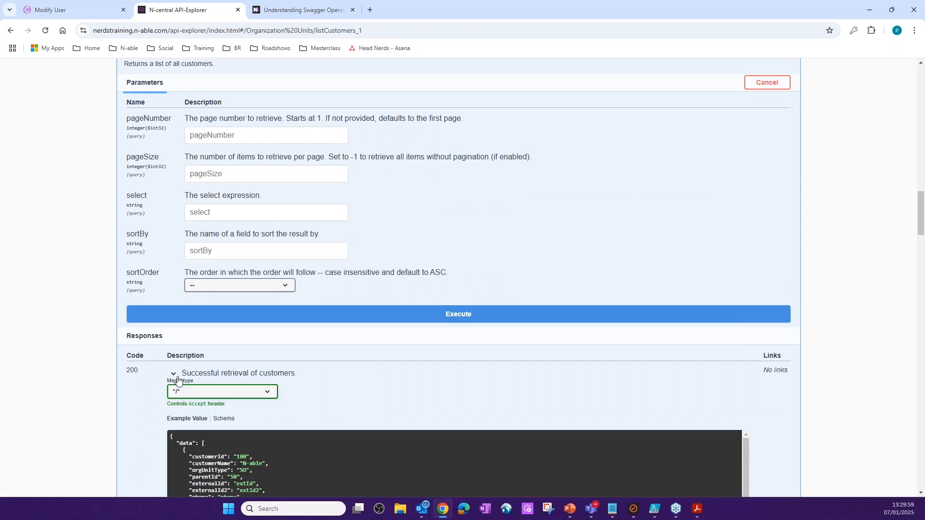
{"action": "scroll", "coordinate": [183, 378], "scroll_direction": "down", "scroll_amount": 4}
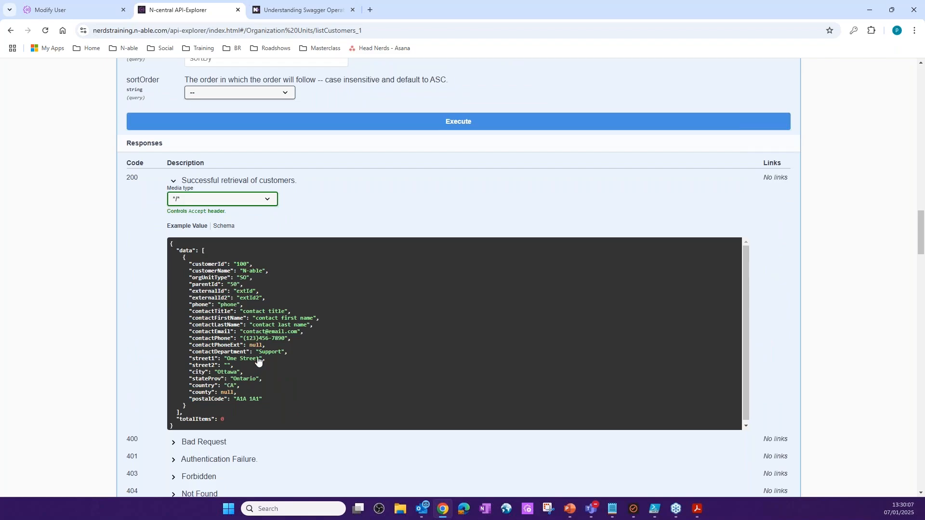
{"action": "scroll", "coordinate": [668, 202], "scroll_direction": "up", "scroll_amount": 5}
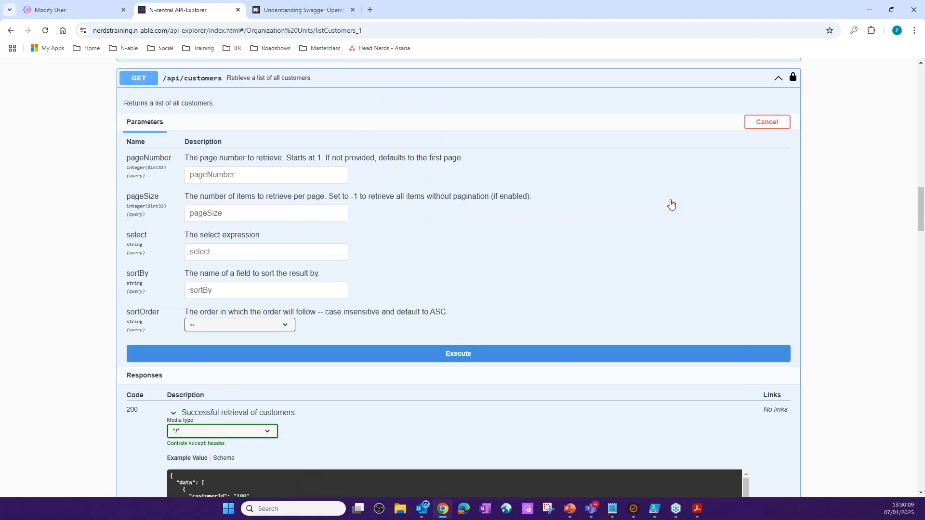
{"action": "scroll", "coordinate": [400, 162], "scroll_direction": "up", "scroll_amount": 1}
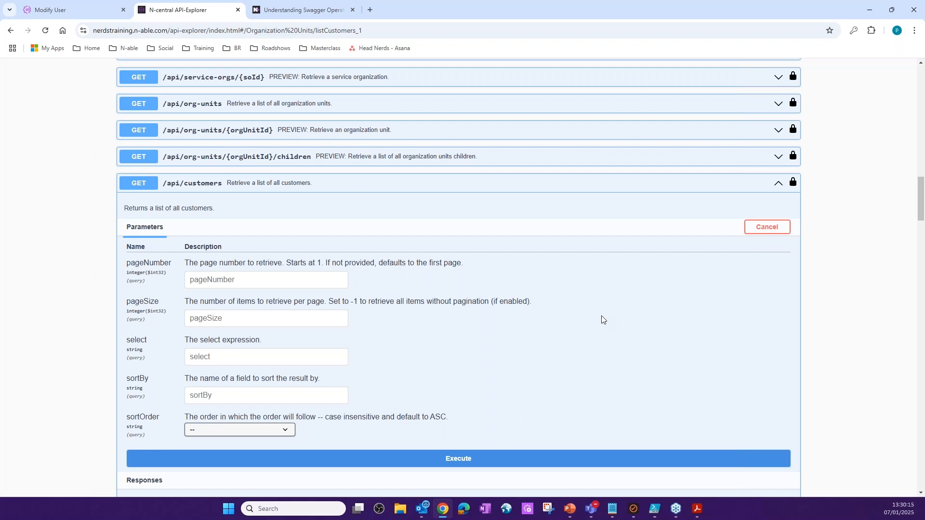
{"action": "scroll", "coordinate": [591, 318], "scroll_direction": "down", "scroll_amount": 3}
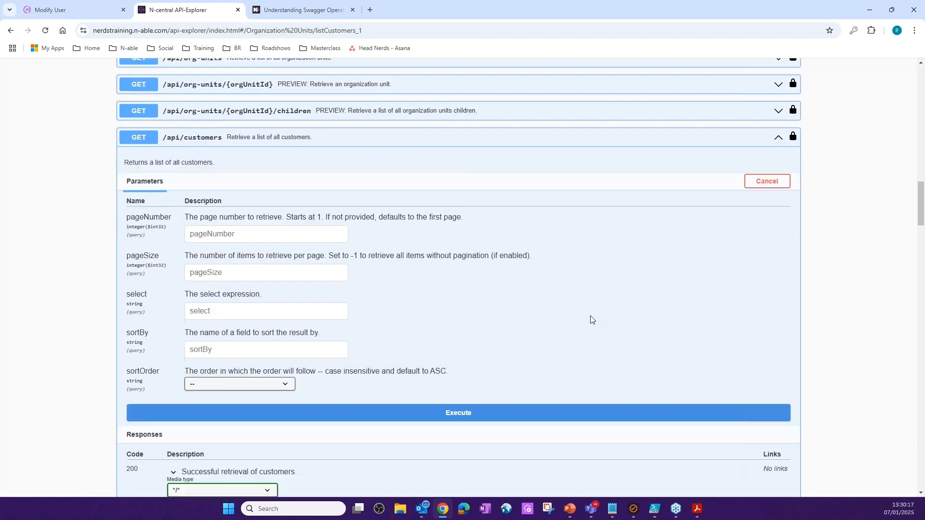
{"action": "scroll", "coordinate": [335, 347], "scroll_direction": "down", "scroll_amount": 2}
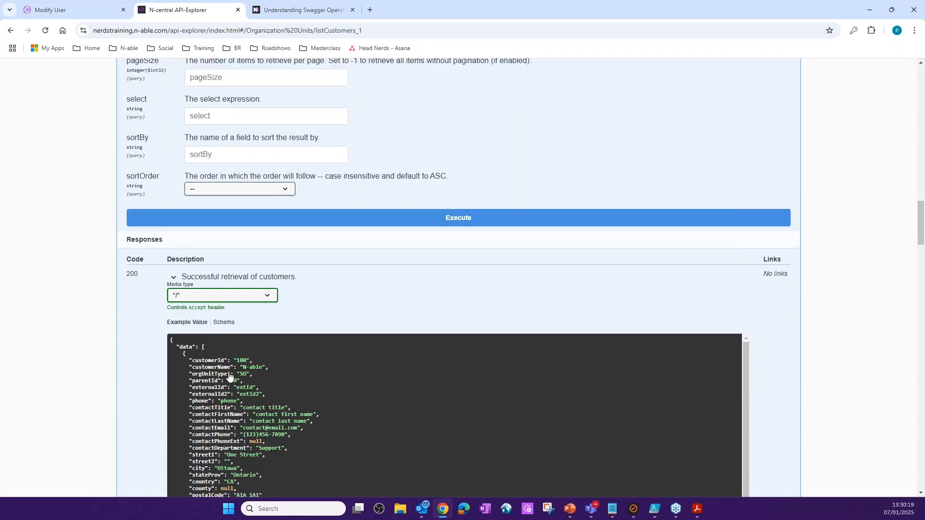
- Copy customerName from the example response into sortBy, set sortOrder to asc, and execute the customers request
{"action": "left_click_drag", "start_coordinate": [232, 369], "coordinate": [195, 374]}
{"action": "key", "text": "ctrl+c"}
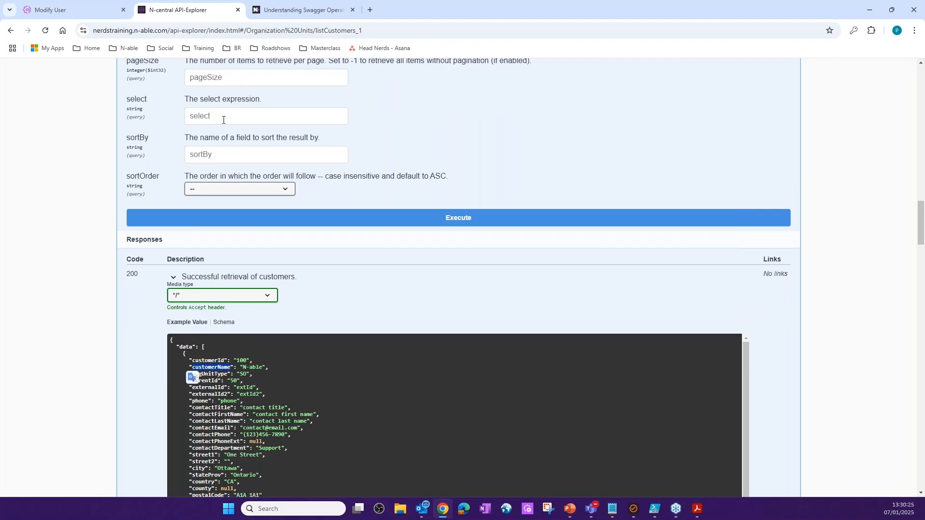
{"action": "left_click", "coordinate": [224, 156]}
{"action": "key", "text": "ctrl+v"}
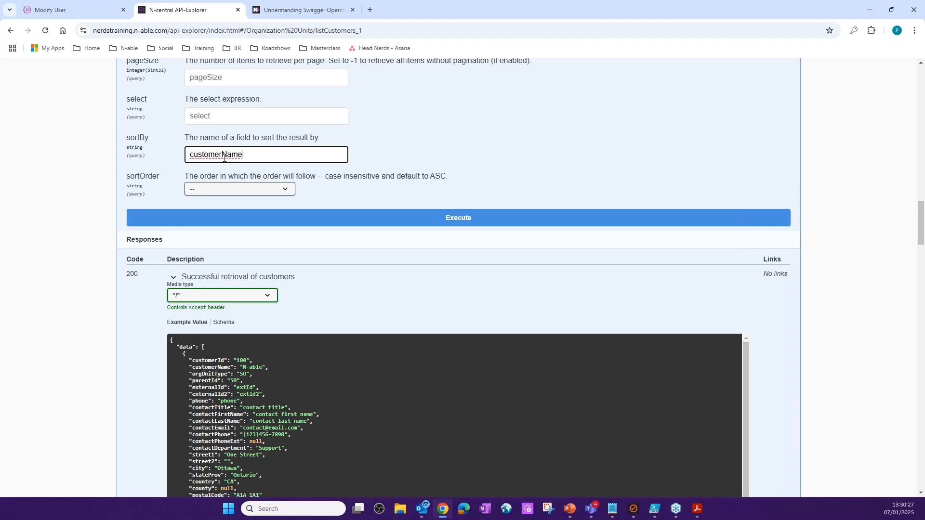
{"action": "left_click", "coordinate": [286, 189]}
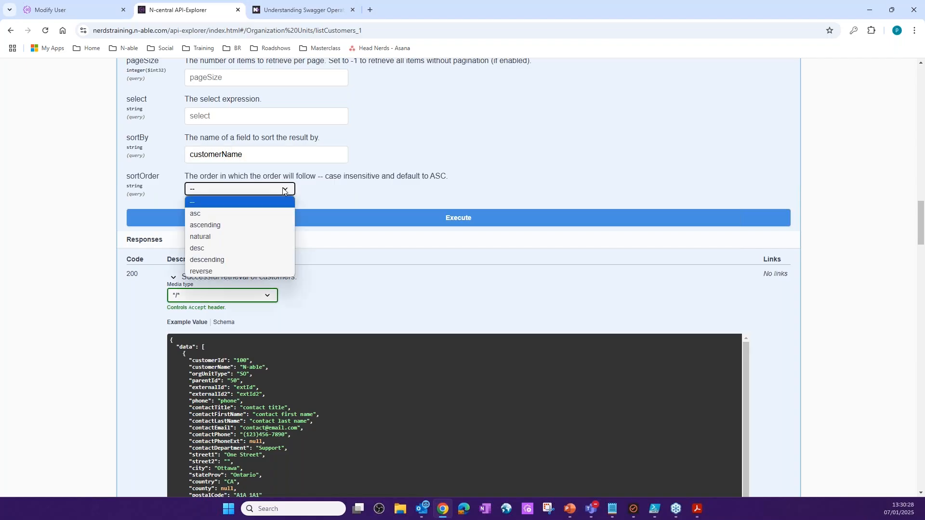
{"action": "left_click", "coordinate": [244, 215]}
{"action": "left_click", "coordinate": [459, 223]}
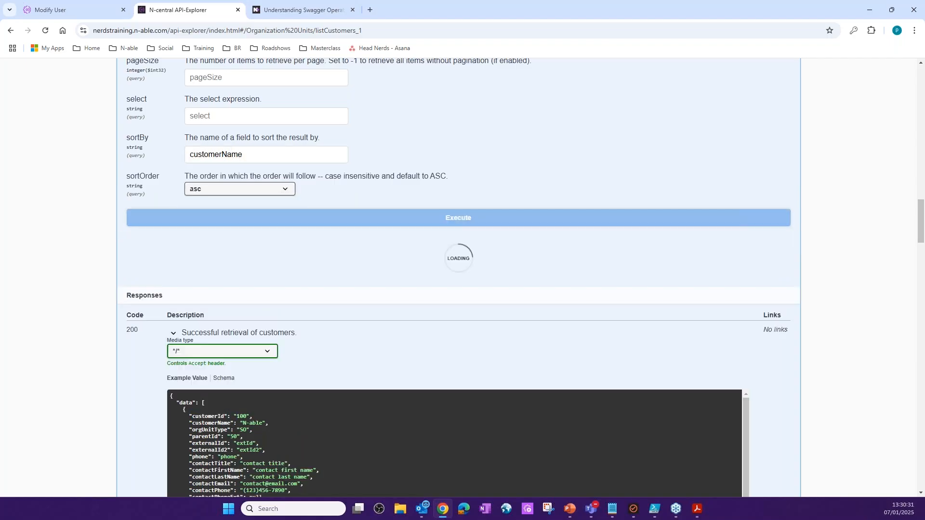
- Look through the customer records in the response body to check their order by name
{"action": "scroll", "coordinate": [140, 370], "scroll_direction": "down", "scroll_amount": 2}
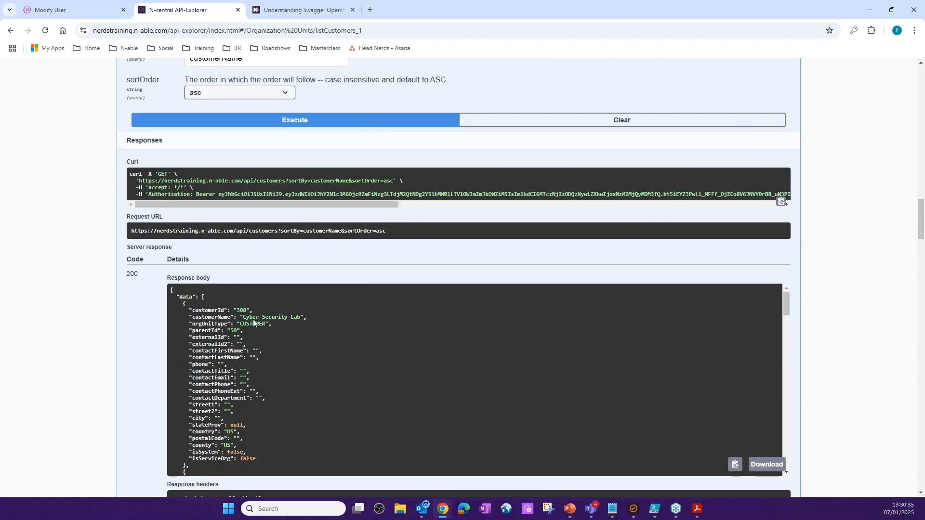
{"action": "scroll", "coordinate": [279, 317], "scroll_direction": "down", "scroll_amount": 5}
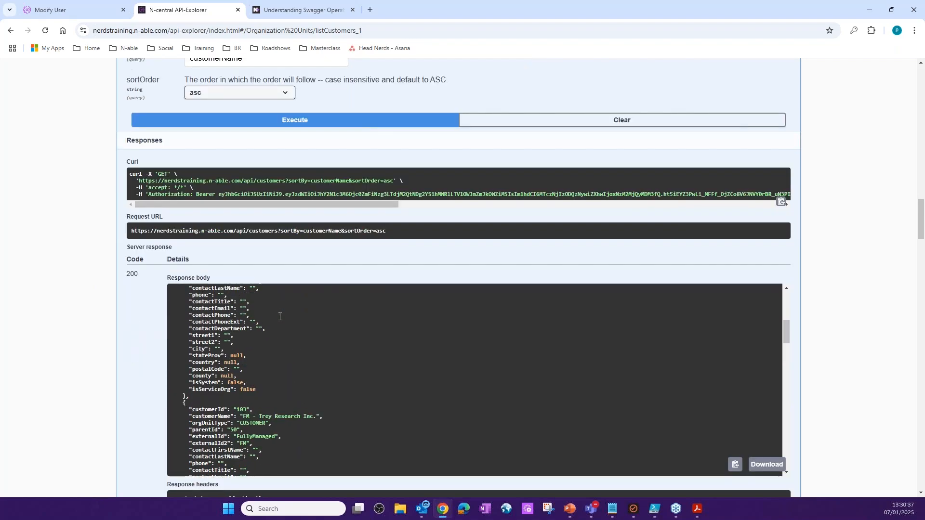
{"action": "scroll", "coordinate": [247, 333], "scroll_direction": "down", "scroll_amount": 5}
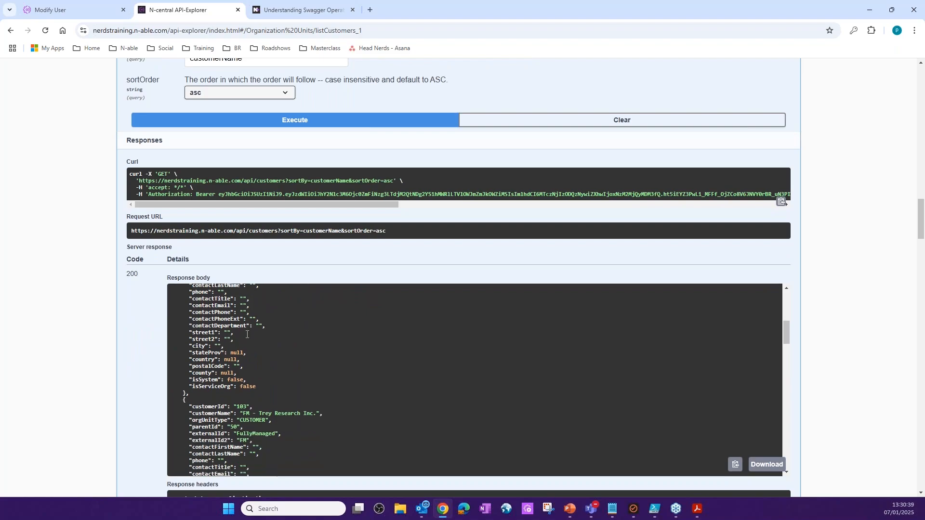
{"action": "scroll", "coordinate": [250, 359], "scroll_direction": "down", "scroll_amount": 4}
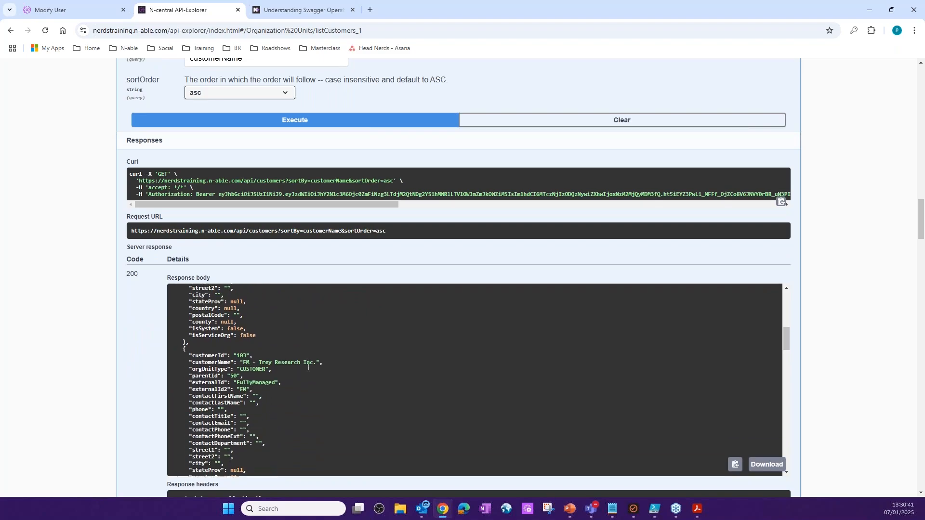
{"action": "scroll", "coordinate": [240, 335], "scroll_direction": "down", "scroll_amount": 4}
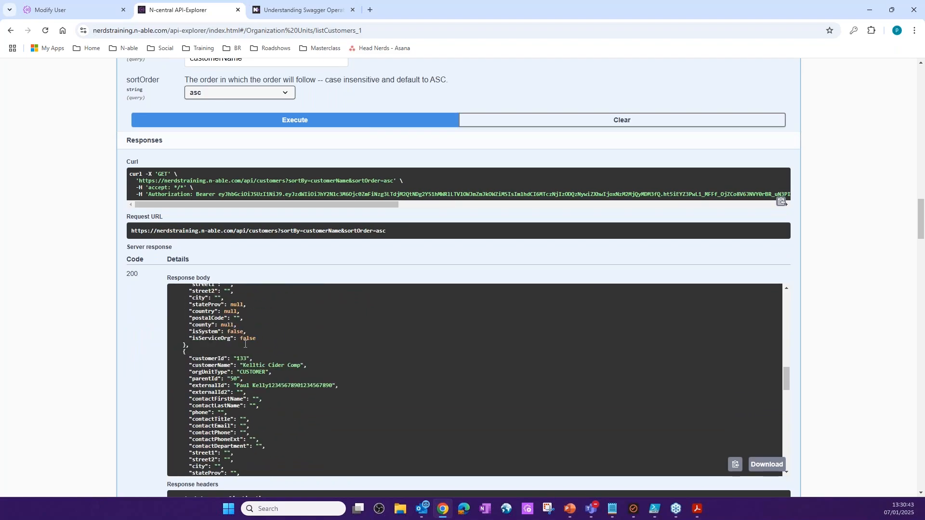
{"action": "scroll", "coordinate": [254, 359], "scroll_direction": "down", "scroll_amount": 10}
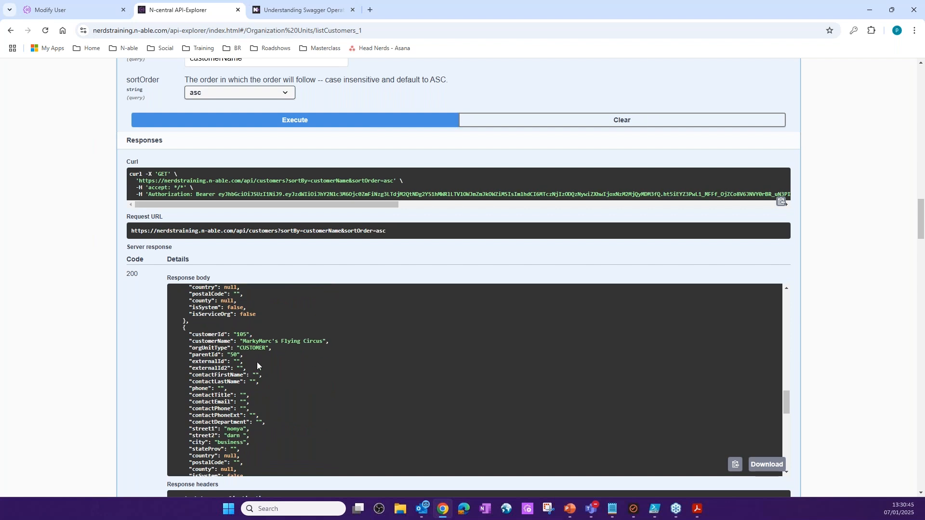
{"action": "scroll", "coordinate": [257, 367], "scroll_direction": "down", "scroll_amount": 1}
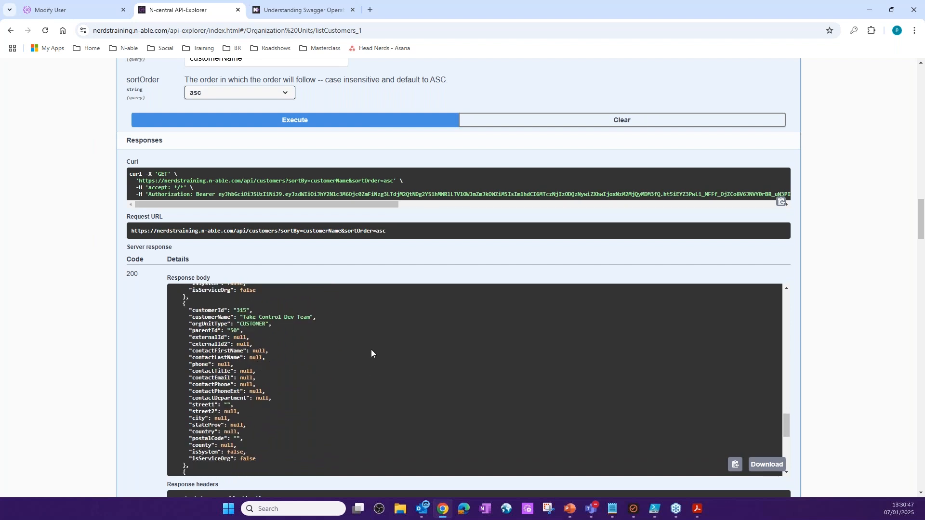
{"action": "scroll", "coordinate": [371, 353], "scroll_direction": "up", "scroll_amount": 1}
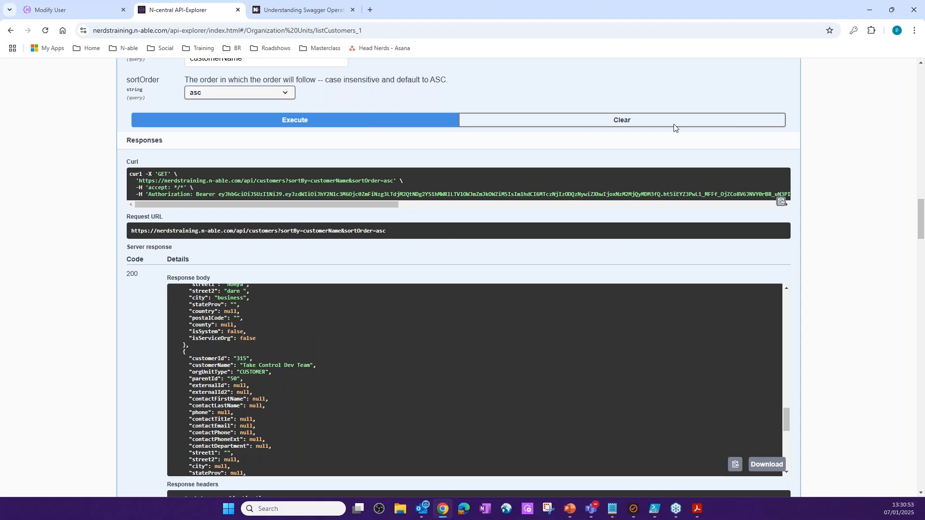
- Examine the generated curl command, highlighting its server address and the sortBy and sortOrder query parameters
{"action": "scroll", "coordinate": [693, 97], "scroll_direction": "up", "scroll_amount": 4}
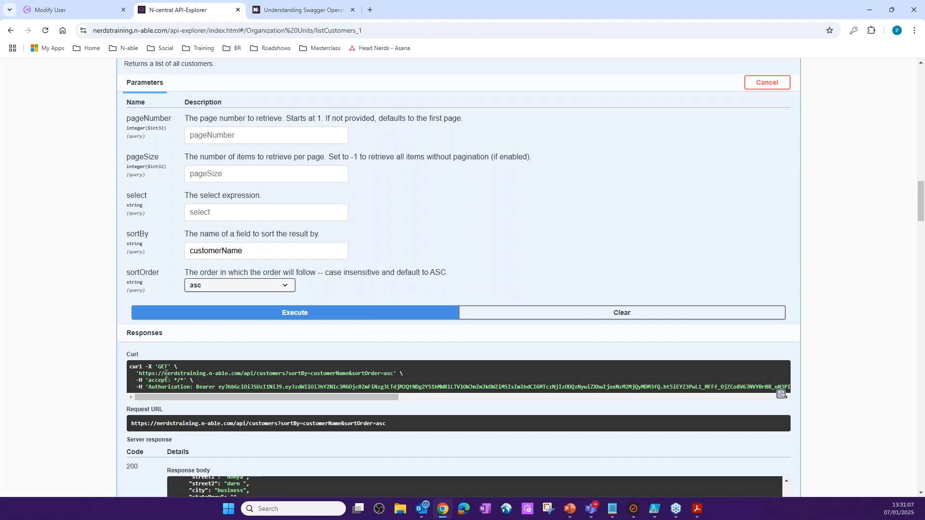
{"action": "left_click_drag", "start_coordinate": [140, 375], "coordinate": [238, 375]}
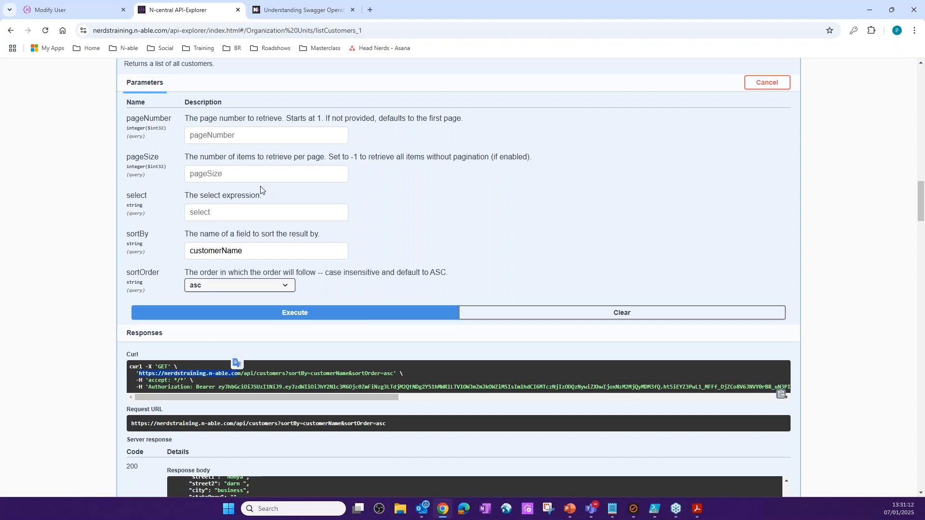
{"action": "scroll", "coordinate": [260, 186], "scroll_direction": "up", "scroll_amount": 3}
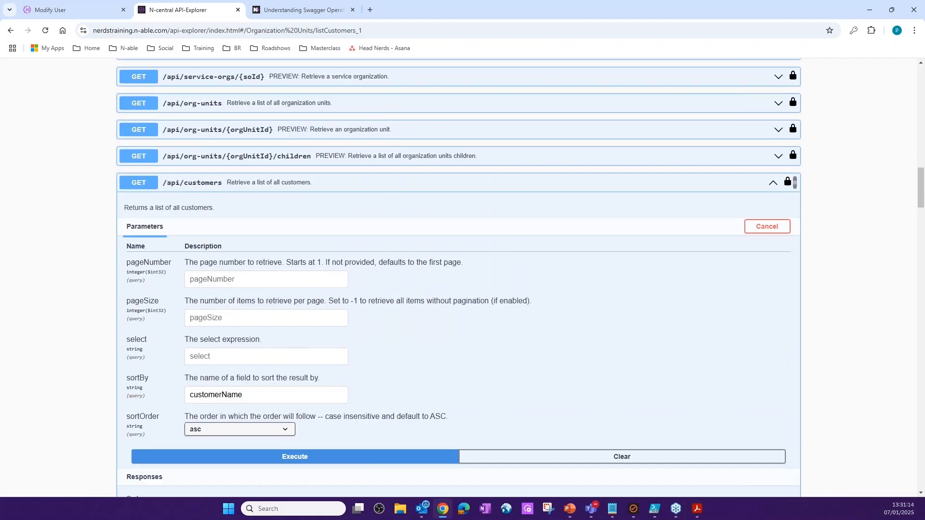
{"action": "scroll", "coordinate": [322, 395], "scroll_direction": "down", "scroll_amount": 3}
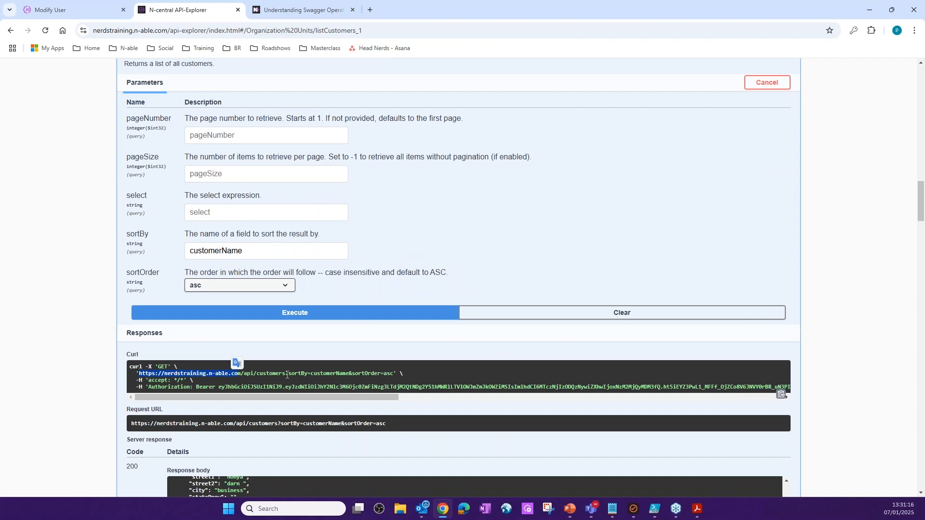
{"action": "left_click_drag", "start_coordinate": [286, 375], "coordinate": [398, 375]}
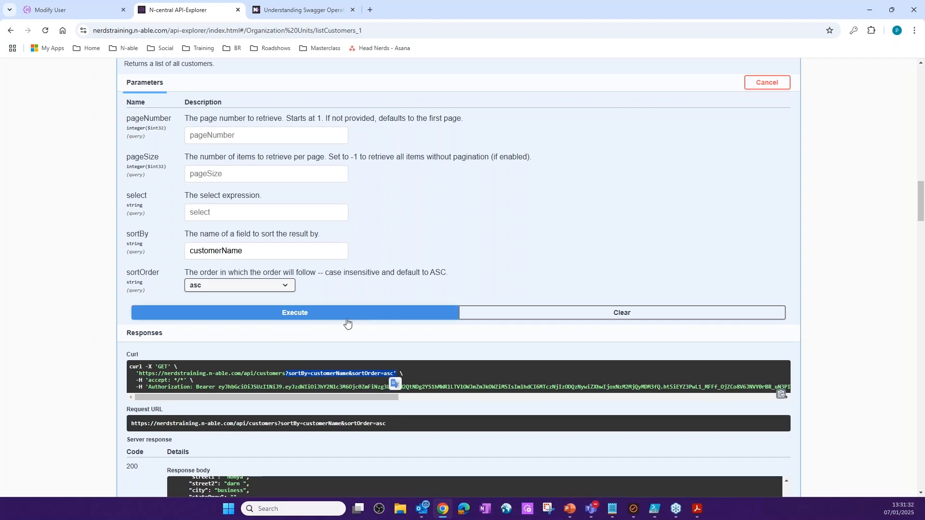
- Expand the Devices category, open the GET /api/devices operation, and enable trying it out
{"action": "scroll", "coordinate": [516, 289], "scroll_direction": "up", "scroll_amount": 7}
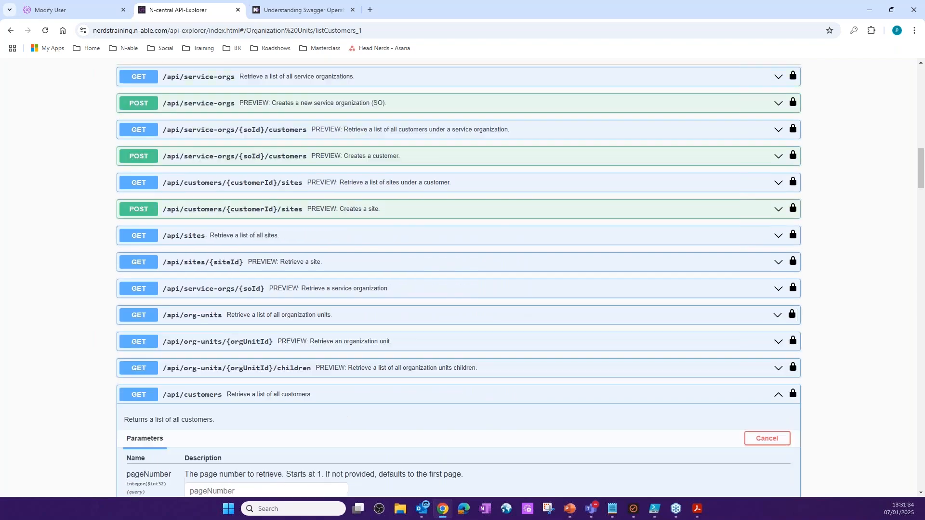
{"action": "scroll", "coordinate": [791, 291], "scroll_direction": "up", "scroll_amount": 8}
{"action": "left_click", "coordinate": [366, 312]}
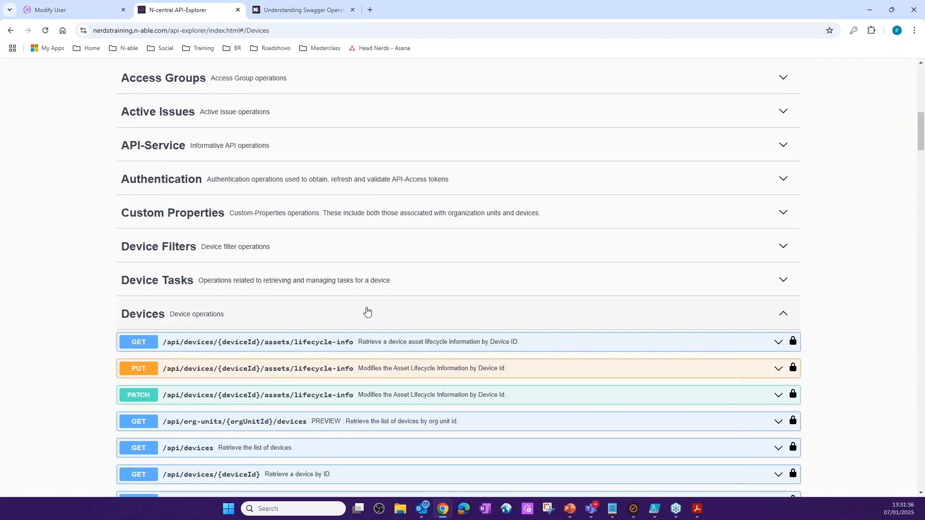
{"action": "scroll", "coordinate": [465, 271], "scroll_direction": "down", "scroll_amount": 4}
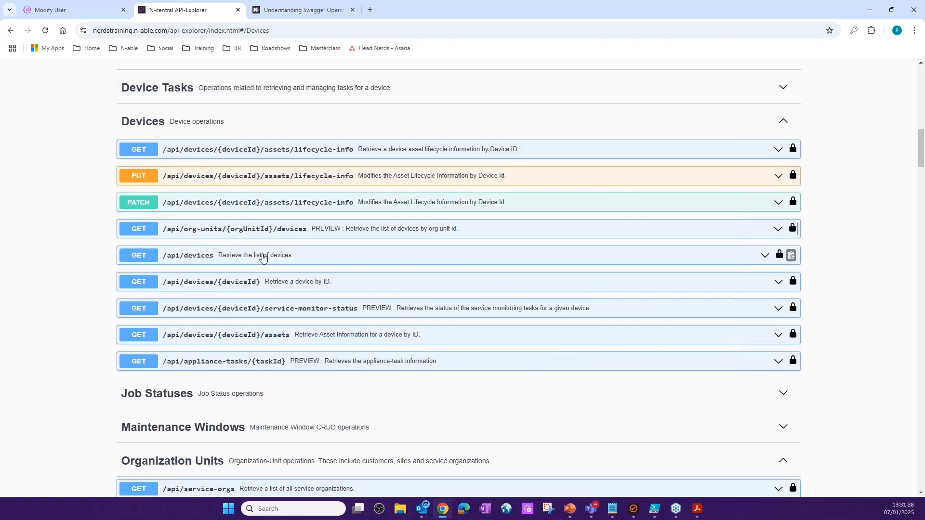
{"action": "left_click", "coordinate": [262, 257]}
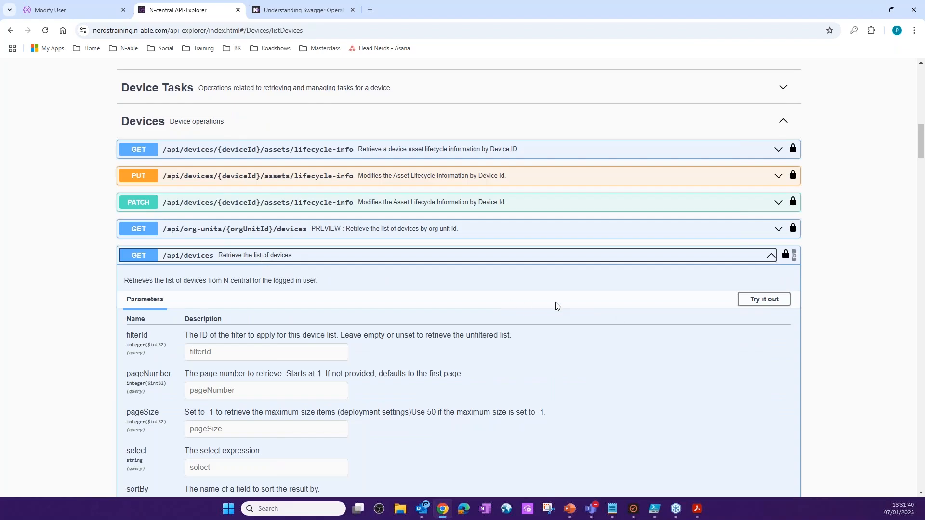
{"action": "left_click", "coordinate": [763, 300]}
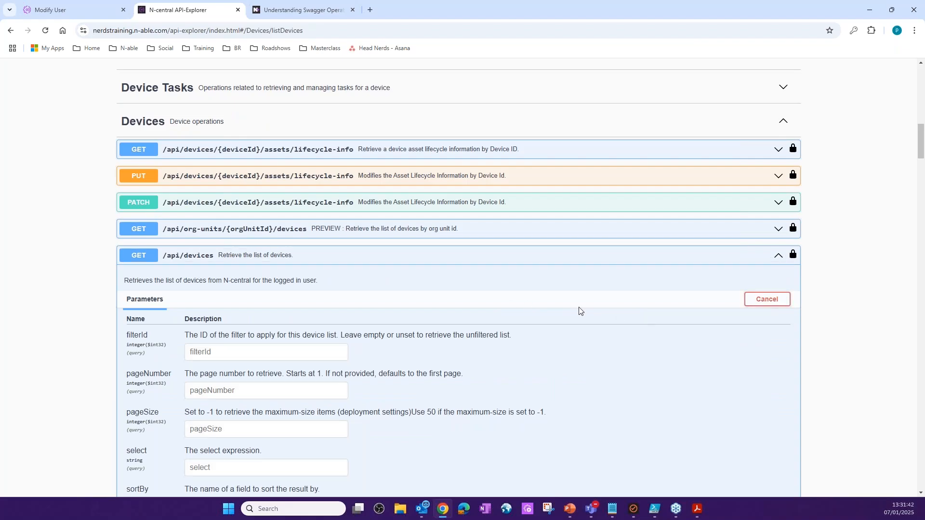
{"action": "scroll", "coordinate": [545, 328], "scroll_direction": "down", "scroll_amount": 3}
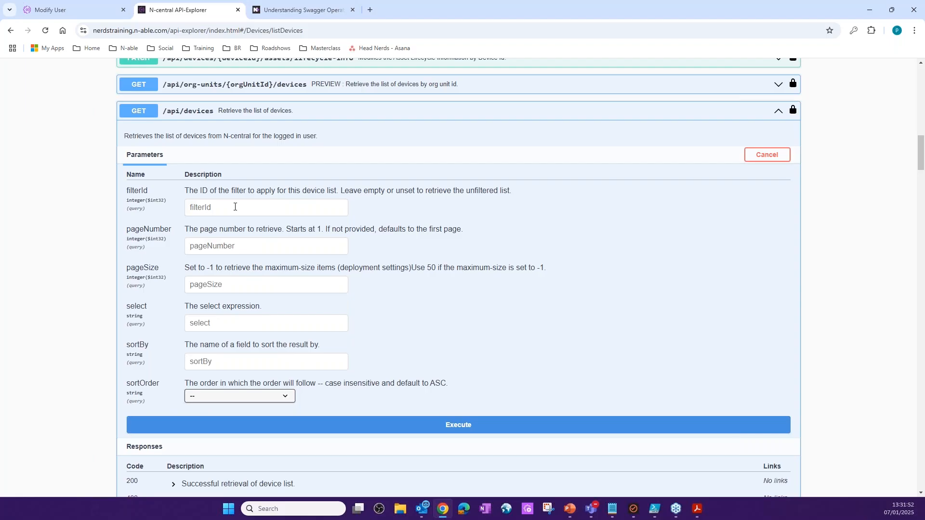
- Expand the Device Filters category to show its operation for retrieving the list of filters
{"action": "scroll", "coordinate": [233, 206], "scroll_direction": "up", "scroll_amount": 3}
{"action": "scroll", "coordinate": [241, 212], "scroll_direction": "up", "scroll_amount": 5}
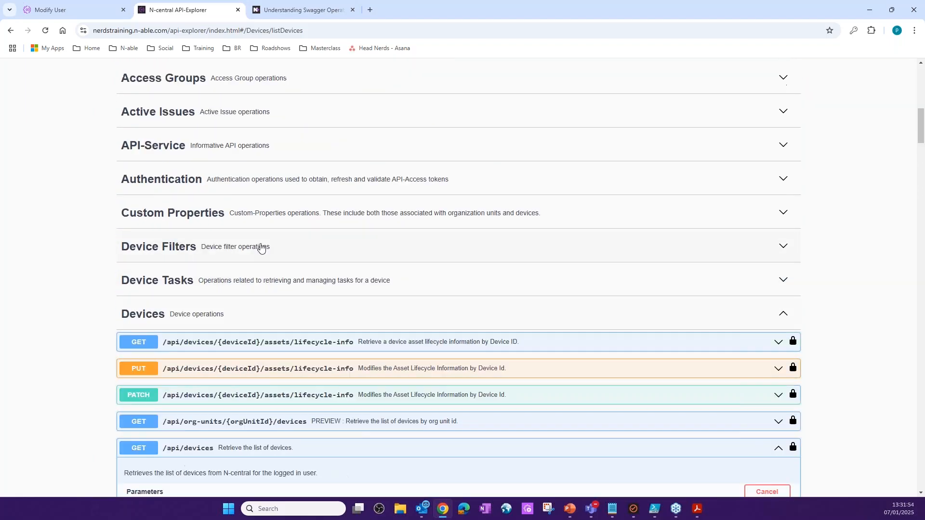
{"action": "left_click", "coordinate": [260, 246]}
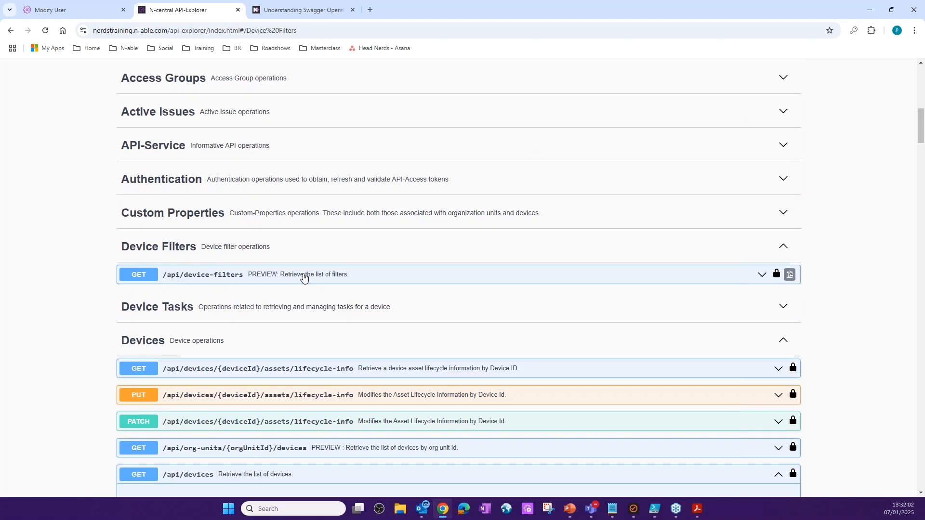
- Open the GET /api/device-filters operation, enable trying it out, and execute it with all parameters left empty
{"action": "left_click", "coordinate": [304, 275]}
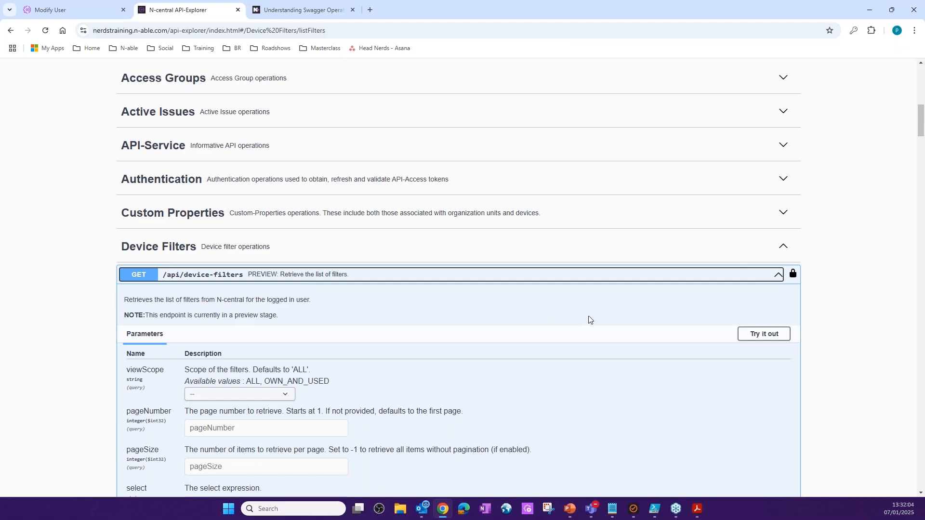
{"action": "scroll", "coordinate": [686, 349], "scroll_direction": "down", "scroll_amount": 3}
{"action": "left_click", "coordinate": [764, 188]}
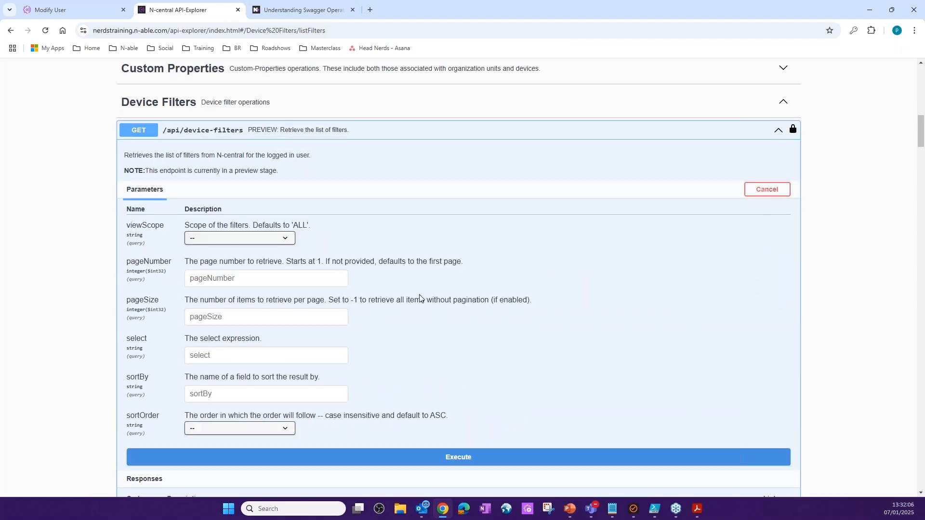
{"action": "scroll", "coordinate": [434, 304], "scroll_direction": "down", "scroll_amount": 3}
{"action": "left_click", "coordinate": [489, 320]}
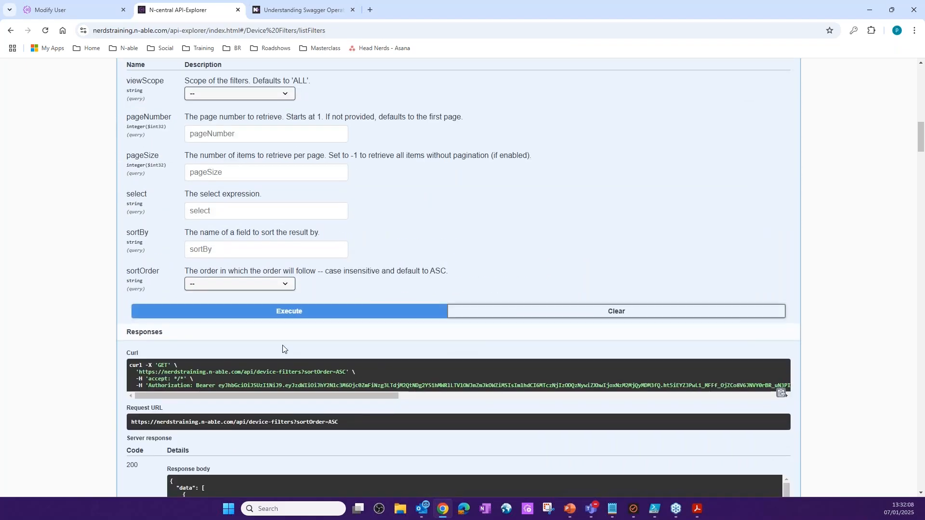
- Look through the device filters in the response body, checking their names, IDs and the paging details at the end
{"action": "scroll", "coordinate": [188, 337], "scroll_direction": "down", "scroll_amount": 4}
{"action": "scroll", "coordinate": [253, 324], "scroll_direction": "down", "scroll_amount": 15}
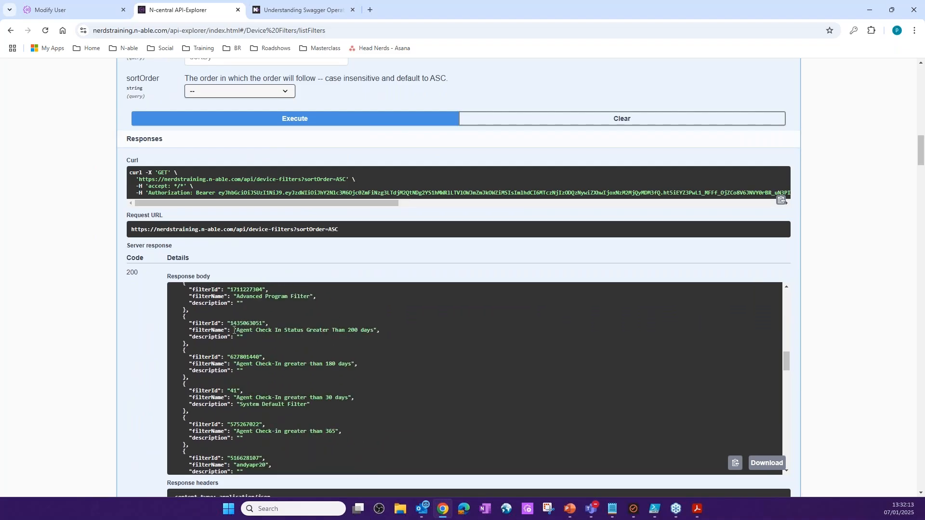
{"action": "scroll", "coordinate": [253, 323], "scroll_direction": "down", "scroll_amount": 10}
{"action": "scroll", "coordinate": [256, 343], "scroll_direction": "down", "scroll_amount": 3}
{"action": "scroll", "coordinate": [258, 344], "scroll_direction": "up", "scroll_amount": 2}
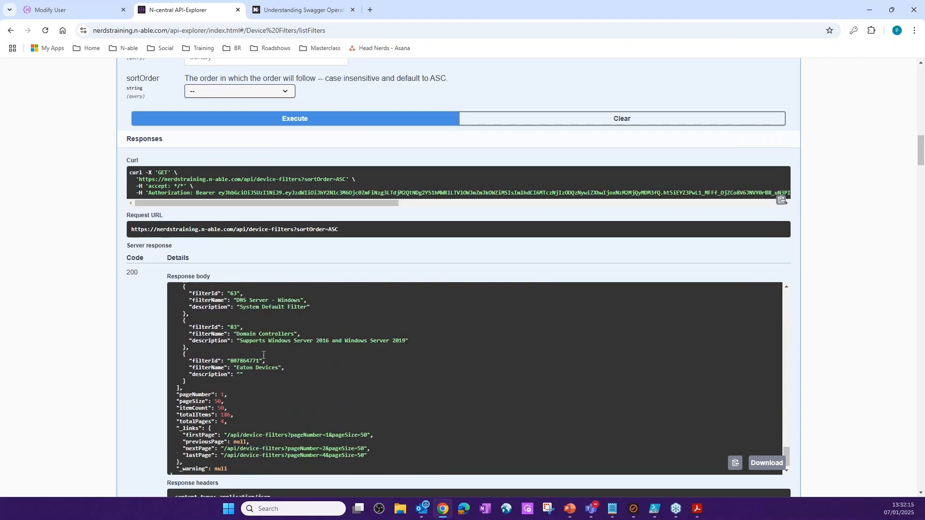
{"action": "scroll", "coordinate": [331, 411], "scroll_direction": "up", "scroll_amount": 3}
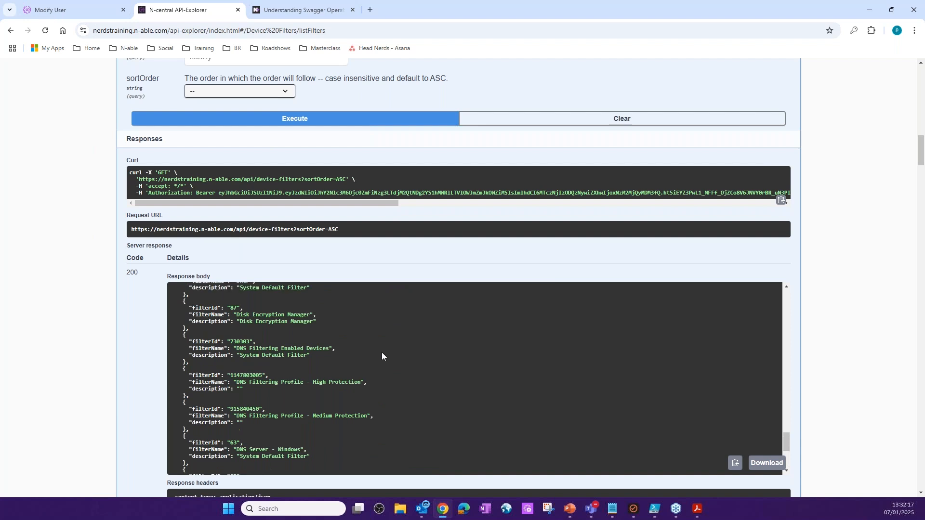
{"action": "scroll", "coordinate": [264, 407], "scroll_direction": "up", "scroll_amount": 10}
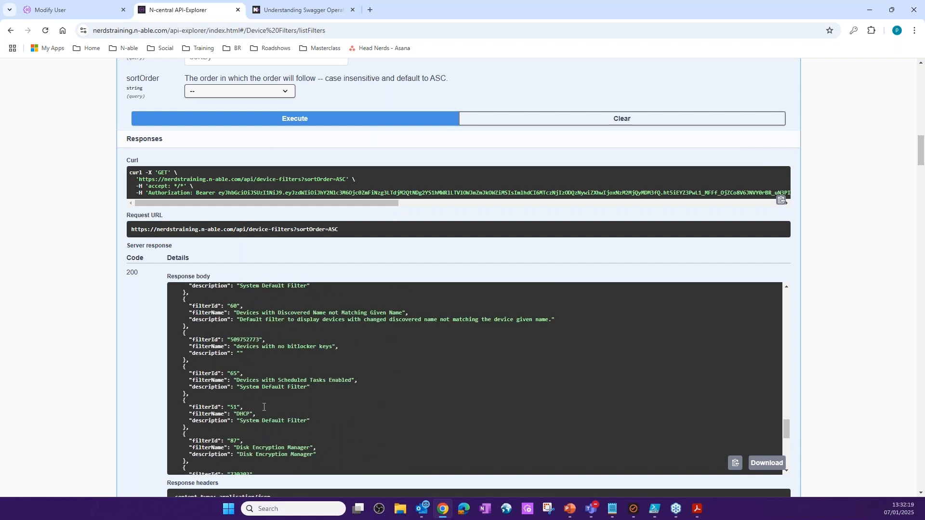
- Try to run the device-filters request with the select expression filterName and the sort order descending
{"action": "scroll", "coordinate": [264, 408], "scroll_direction": "up", "scroll_amount": 8}
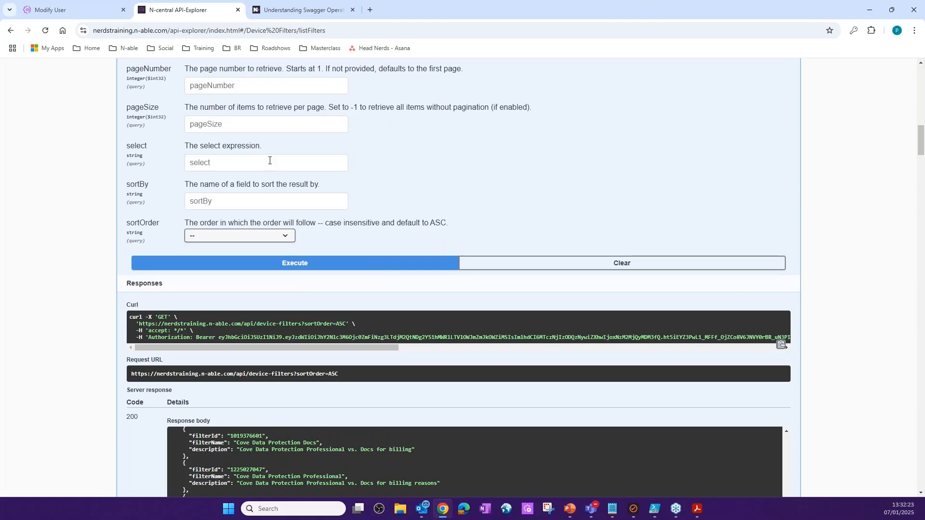
{"action": "left_click", "coordinate": [234, 205]}
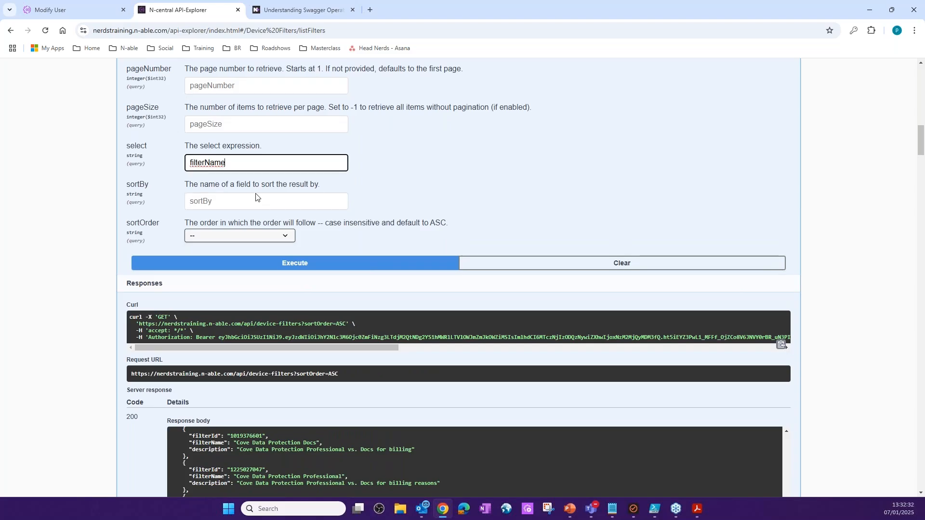
{"action": "left_click", "coordinate": [276, 236]}
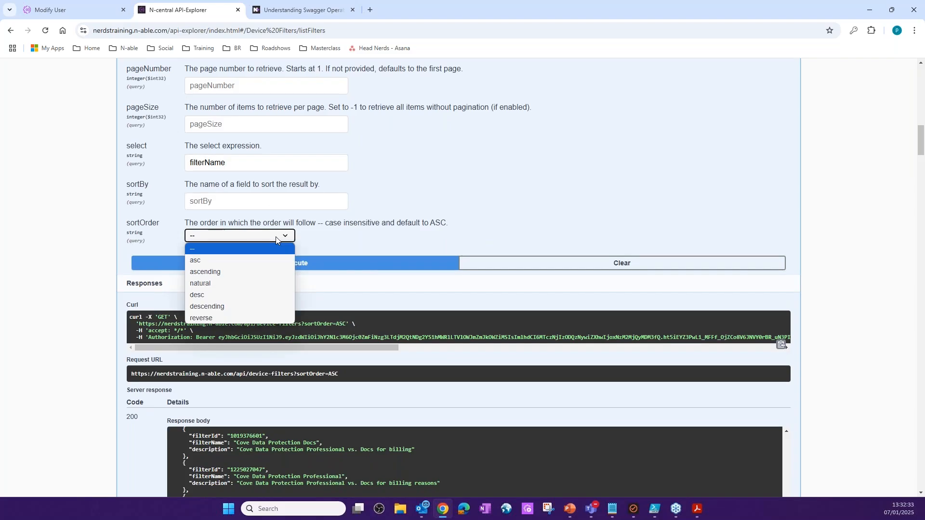
{"action": "left_click", "coordinate": [227, 306]}
{"action": "left_click", "coordinate": [322, 264]}
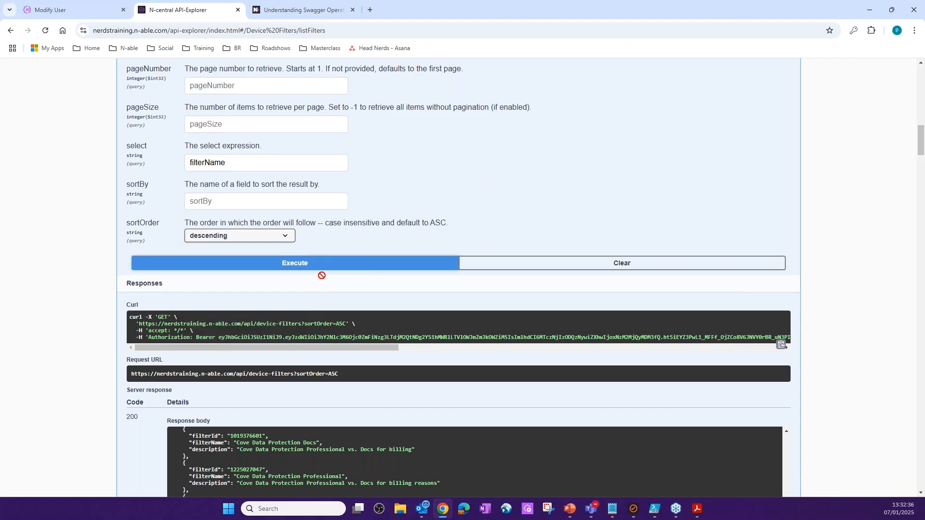
{"action": "scroll", "coordinate": [279, 229], "scroll_direction": "down", "scroll_amount": 6}
- Move filterName from the select parameter to sortBy and execute the device-filters request again
{"action": "scroll", "coordinate": [279, 229], "scroll_direction": "up", "scroll_amount": 9}
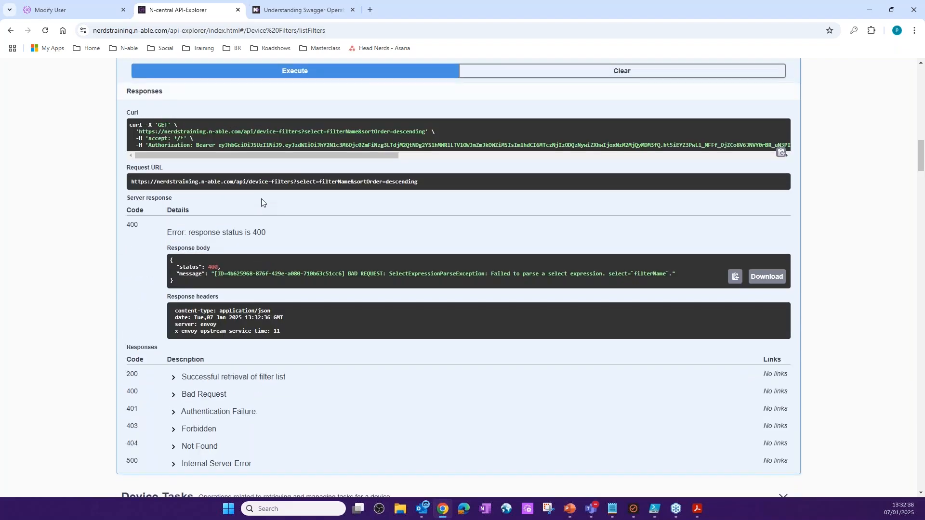
{"action": "left_click_drag", "start_coordinate": [227, 307], "coordinate": [143, 303]}
{"action": "key", "text": "ctrl+x"}
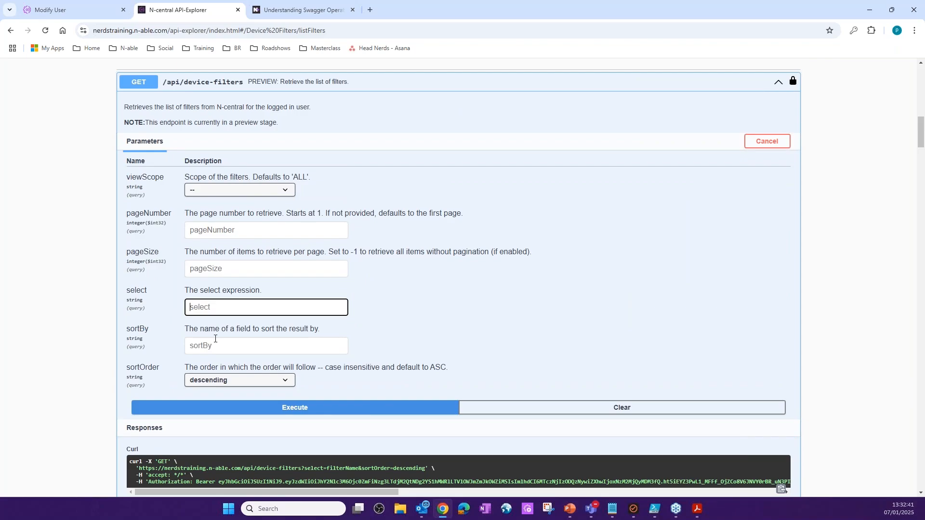
{"action": "left_click", "coordinate": [217, 342]}
{"action": "key", "text": "ctrl+v"}
{"action": "left_click", "coordinate": [303, 408]}
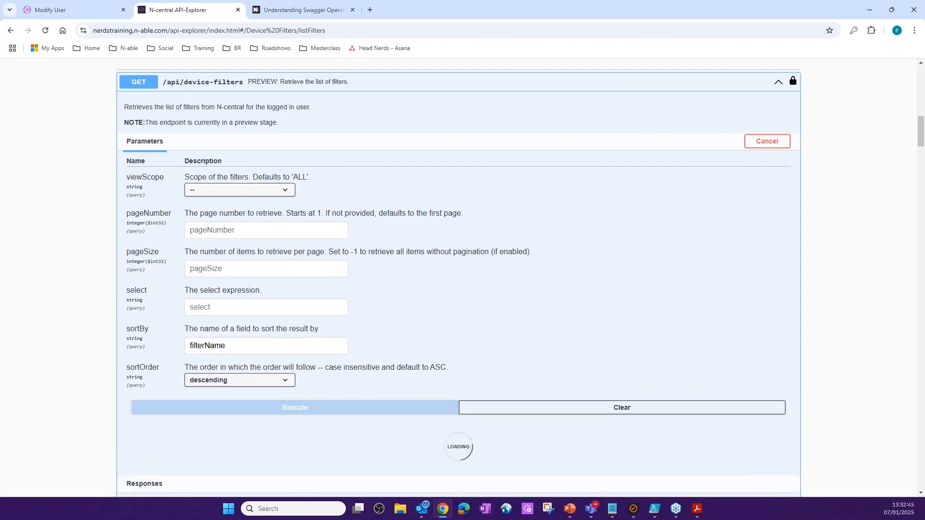
- Examine the order of the filter names throughout the device-filters response body
{"action": "scroll", "coordinate": [79, 334], "scroll_direction": "down", "scroll_amount": 5}
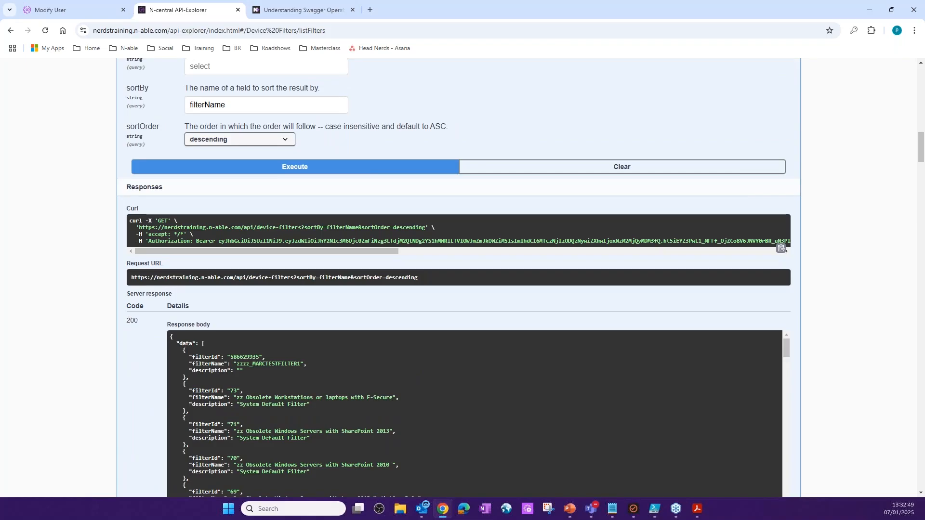
{"action": "scroll", "coordinate": [247, 381], "scroll_direction": "down", "scroll_amount": 10}
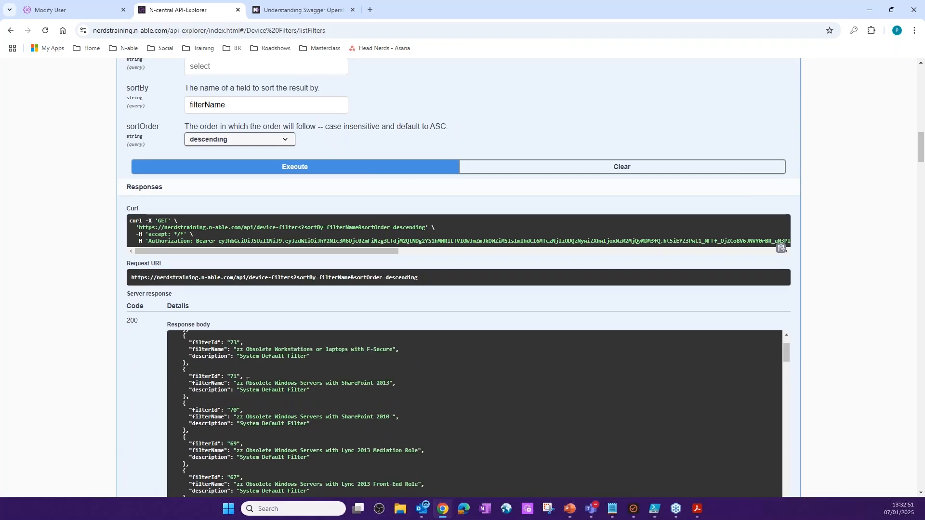
{"action": "scroll", "coordinate": [247, 381], "scroll_direction": "down", "scroll_amount": 10}
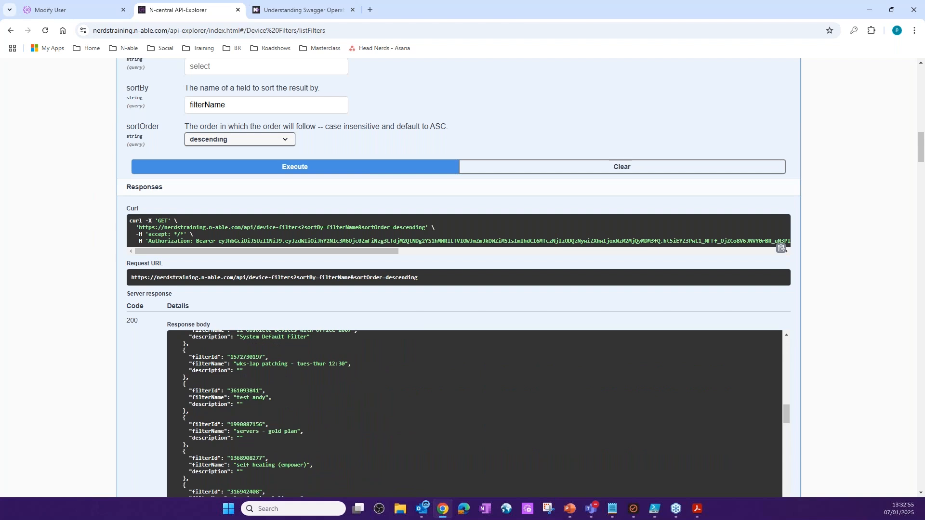
{"action": "scroll", "coordinate": [247, 381], "scroll_direction": "up", "scroll_amount": 2}
{"action": "scroll", "coordinate": [280, 403], "scroll_direction": "up", "scroll_amount": 4}
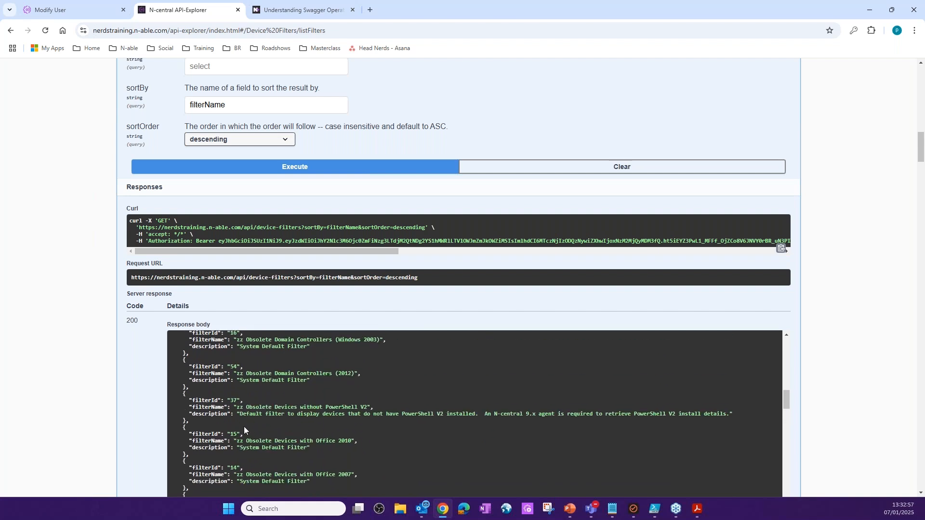
{"action": "scroll", "coordinate": [273, 451], "scroll_direction": "down", "scroll_amount": 2}
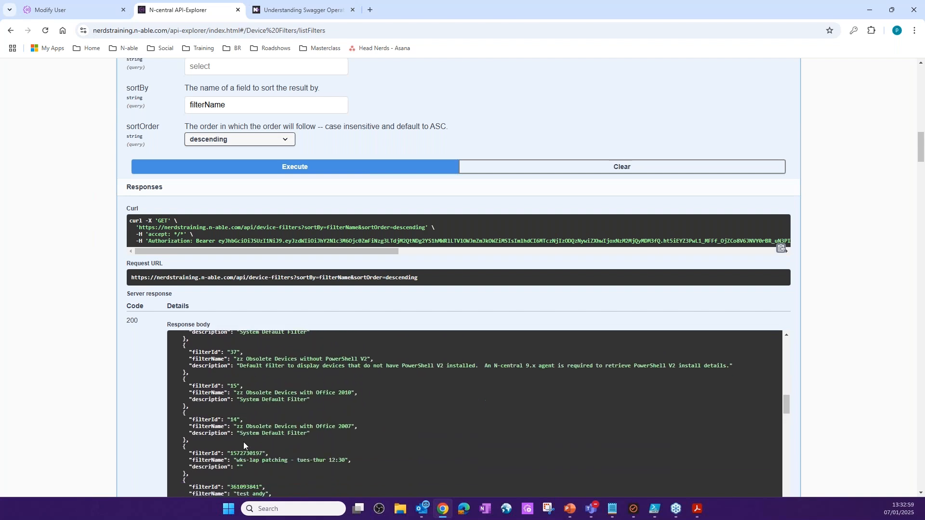
{"action": "scroll", "coordinate": [250, 434], "scroll_direction": "down", "scroll_amount": 6}
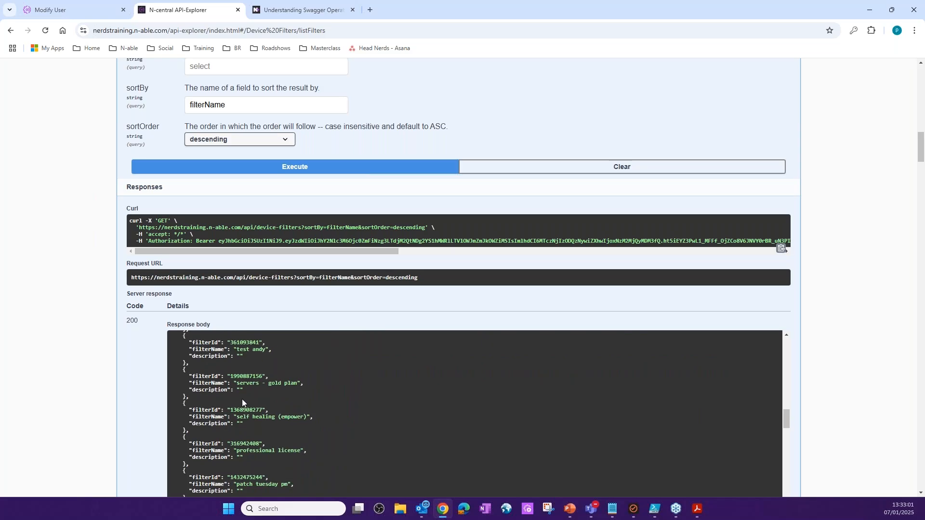
{"action": "scroll", "coordinate": [250, 426], "scroll_direction": "down", "scroll_amount": 7}
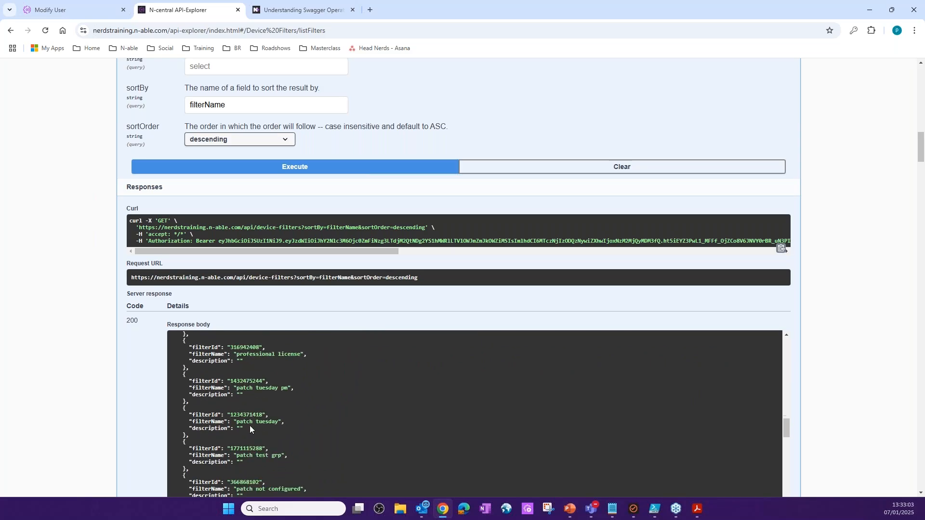
{"action": "scroll", "coordinate": [250, 426], "scroll_direction": "down", "scroll_amount": 10}
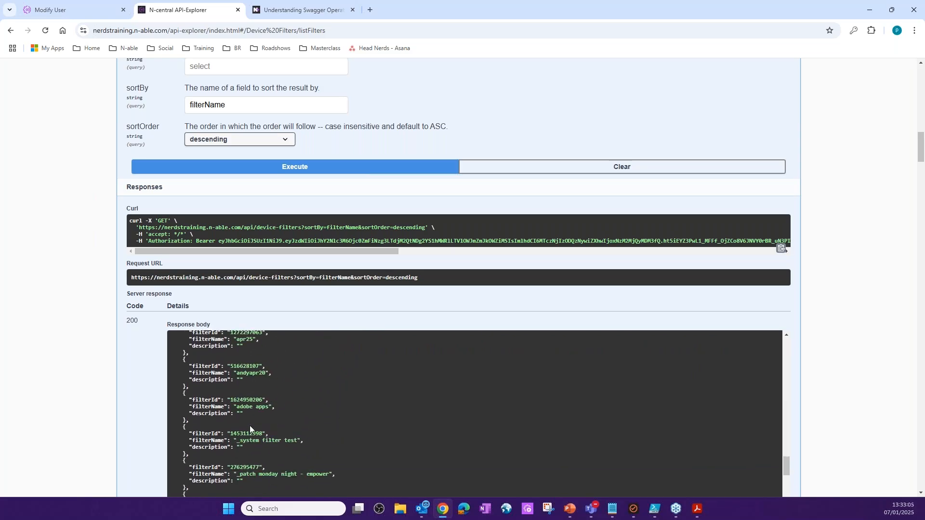
{"action": "scroll", "coordinate": [255, 415], "scroll_direction": "down", "scroll_amount": 10}
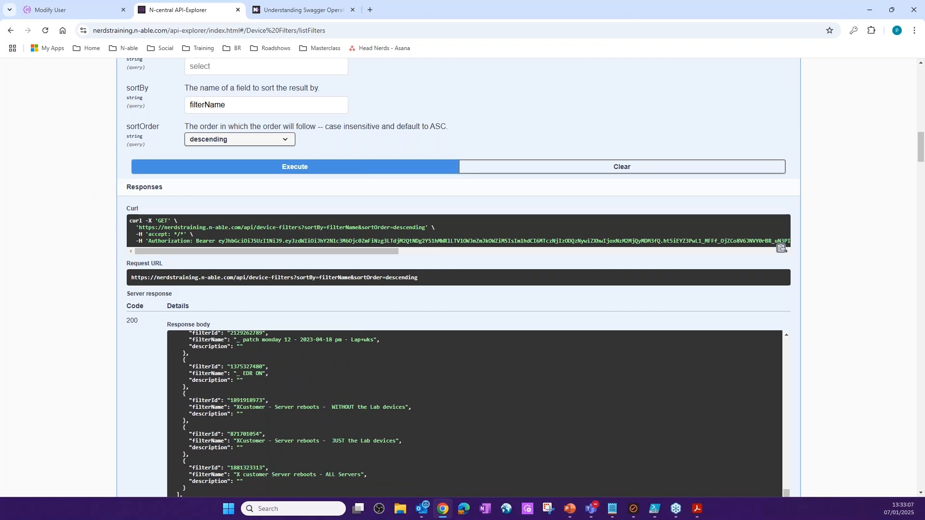
{"action": "scroll", "coordinate": [274, 429], "scroll_direction": "up", "scroll_amount": 6}
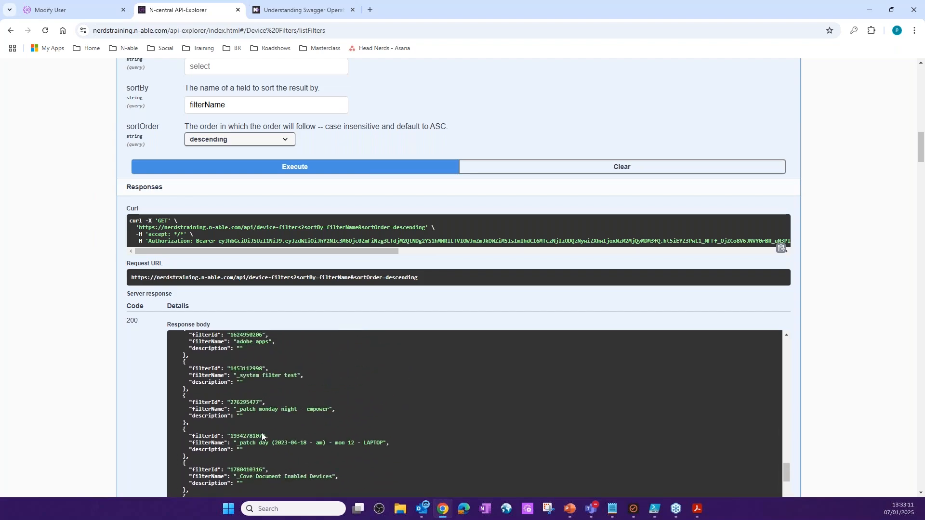
{"action": "scroll", "coordinate": [463, 366], "scroll_direction": "down", "scroll_amount": 6}
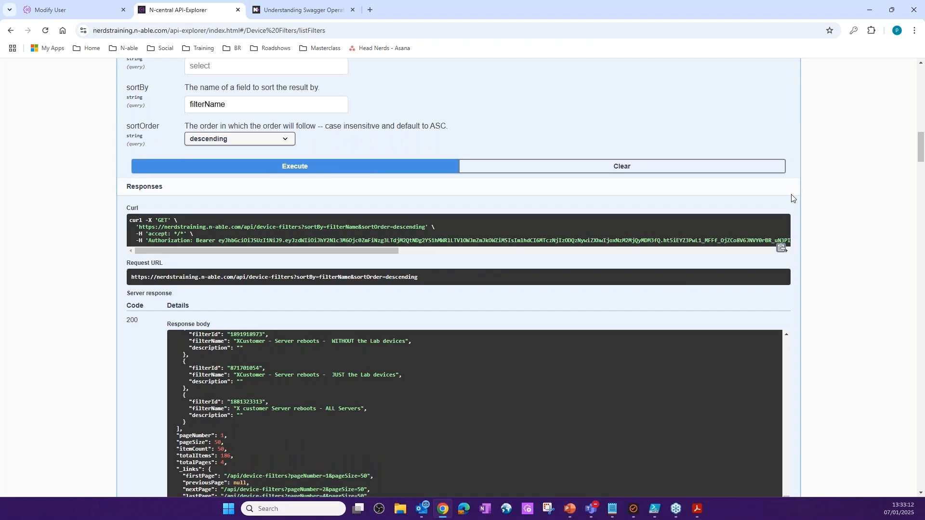
- Execute the GET /api/devices request without a filterId or other parameters and look through the returned device records
{"action": "scroll", "coordinate": [793, 197], "scroll_direction": "down", "scroll_amount": 12}
{"action": "left_click", "coordinate": [237, 370]}
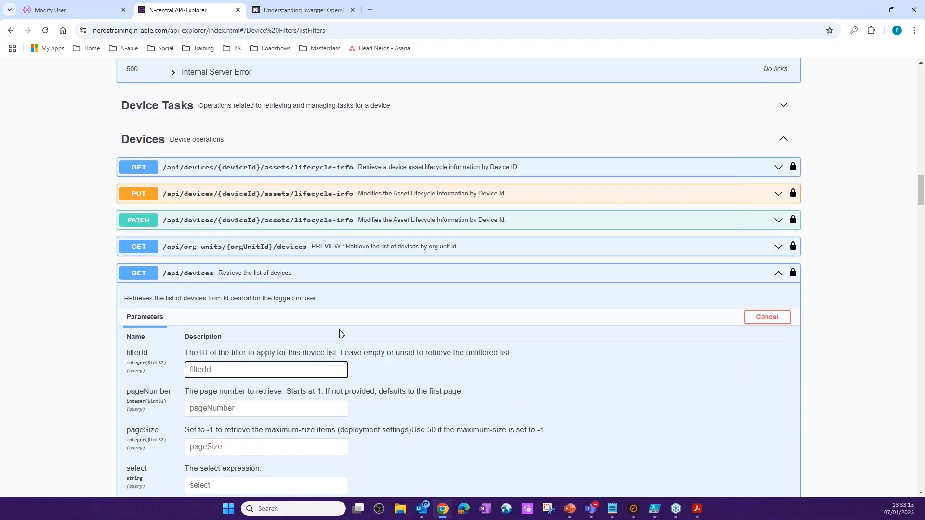
{"action": "scroll", "coordinate": [529, 325], "scroll_direction": "down", "scroll_amount": 5}
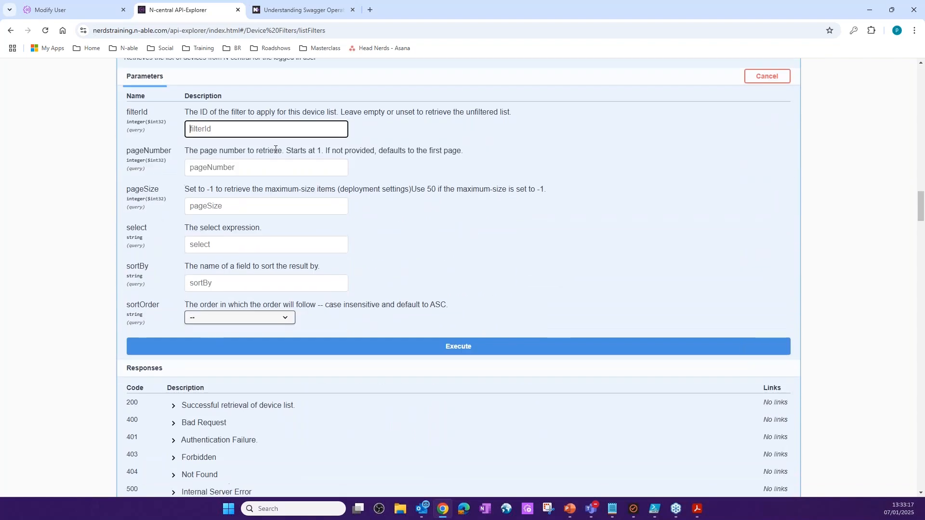
{"action": "left_click", "coordinate": [457, 347]}
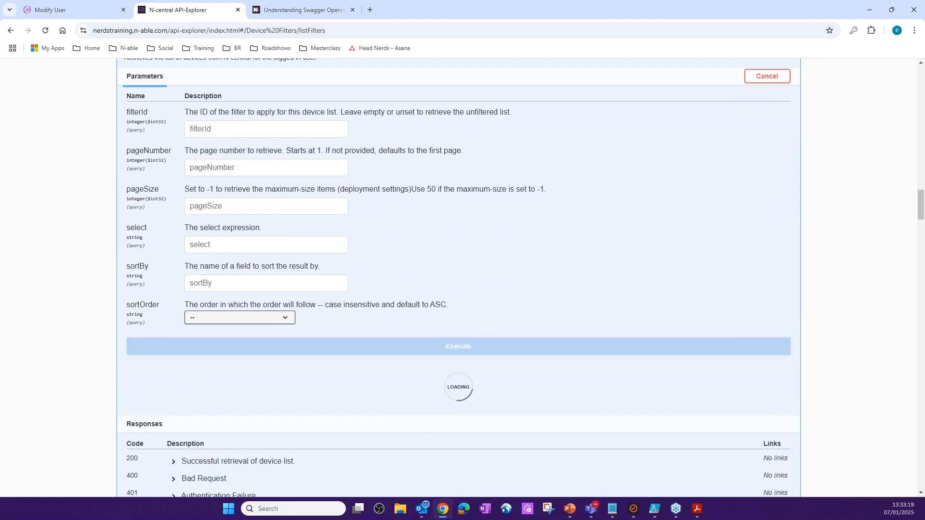
{"action": "scroll", "coordinate": [130, 304], "scroll_direction": "down", "scroll_amount": 4}
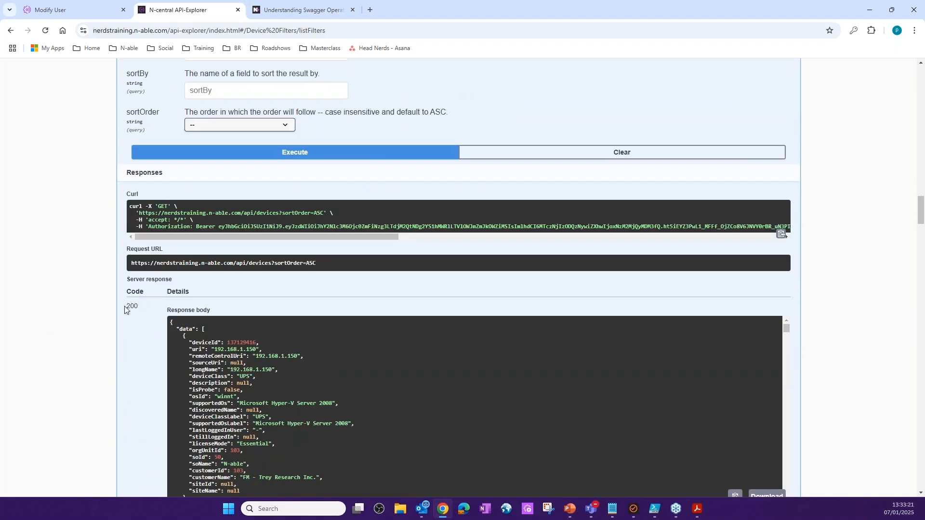
{"action": "scroll", "coordinate": [161, 378], "scroll_direction": "down", "scroll_amount": 6}
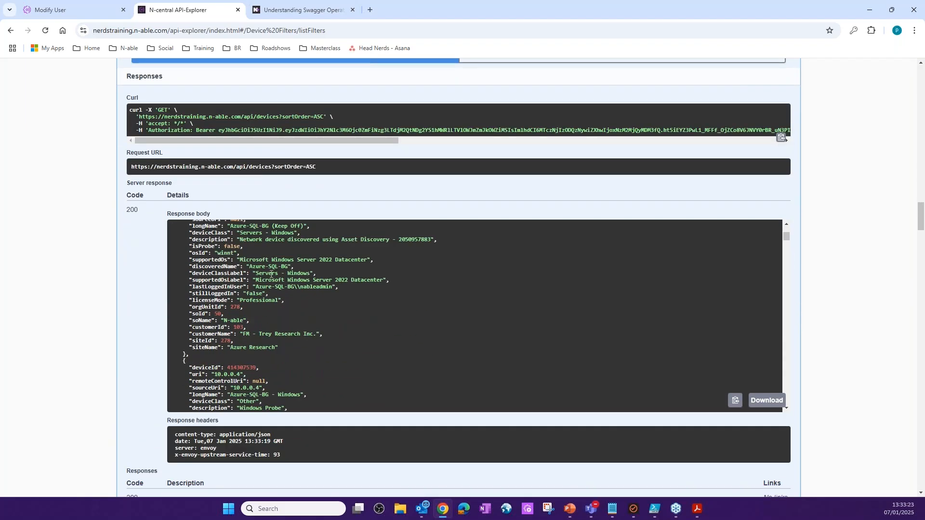
{"action": "scroll", "coordinate": [271, 274], "scroll_direction": "down", "scroll_amount": 5}
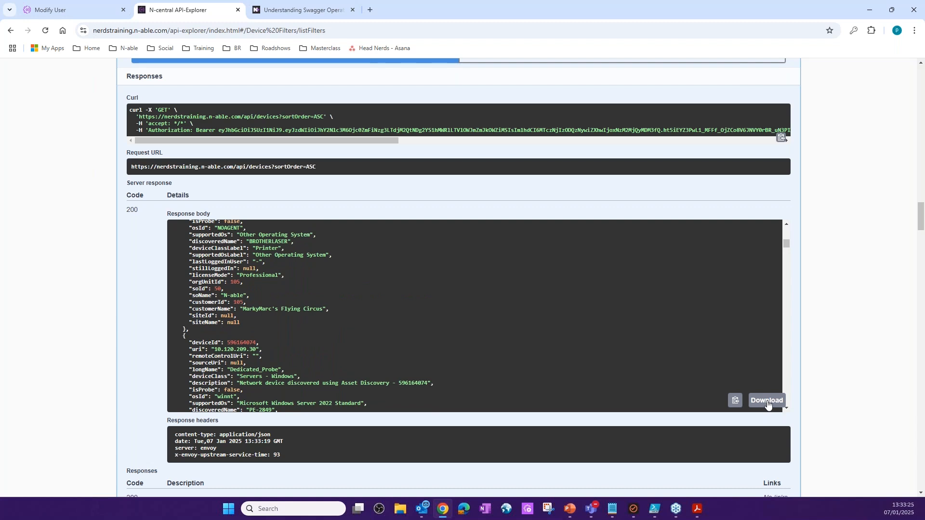
- Download the device response body as a JSON file and look through it in a maximized Visual Studio Code window
{"action": "left_click", "coordinate": [768, 404]}
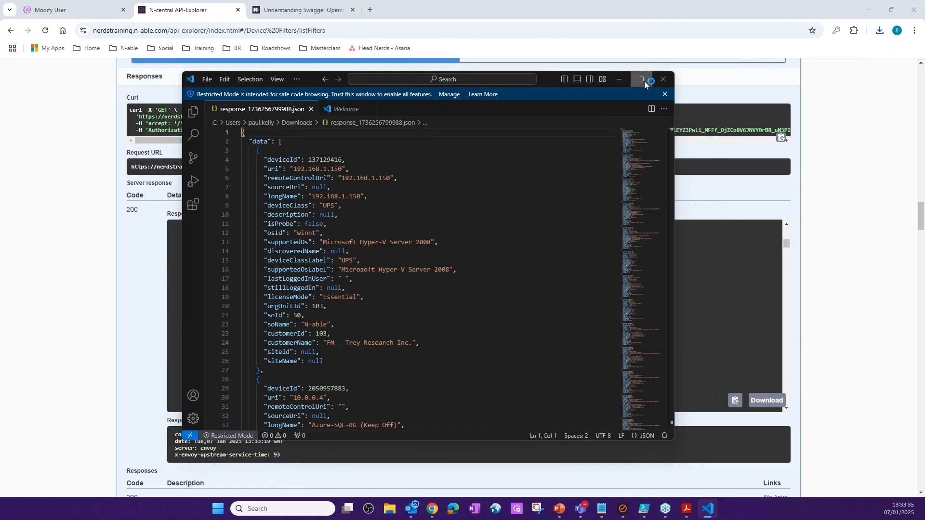
{"action": "left_click", "coordinate": [641, 79]}
{"action": "scroll", "coordinate": [158, 182], "scroll_direction": "down", "scroll_amount": 20}
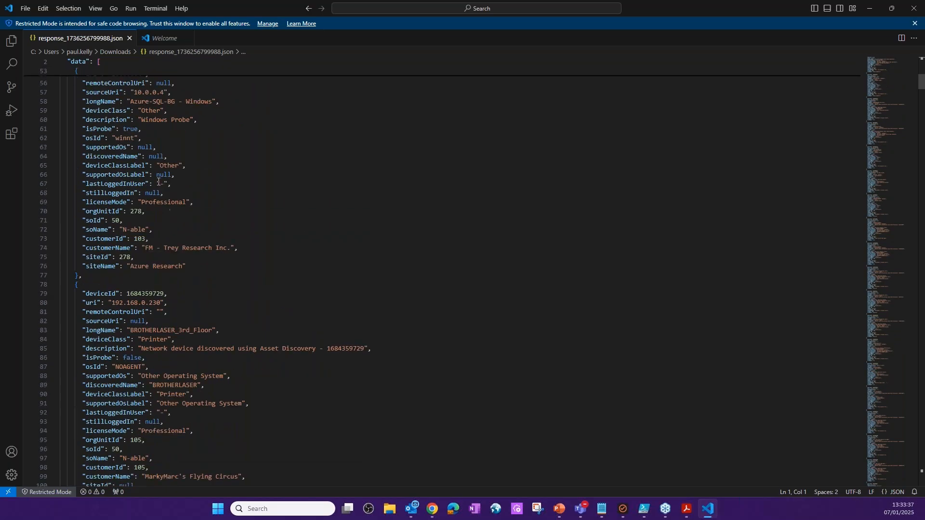
{"action": "left_click", "coordinate": [876, 10]}
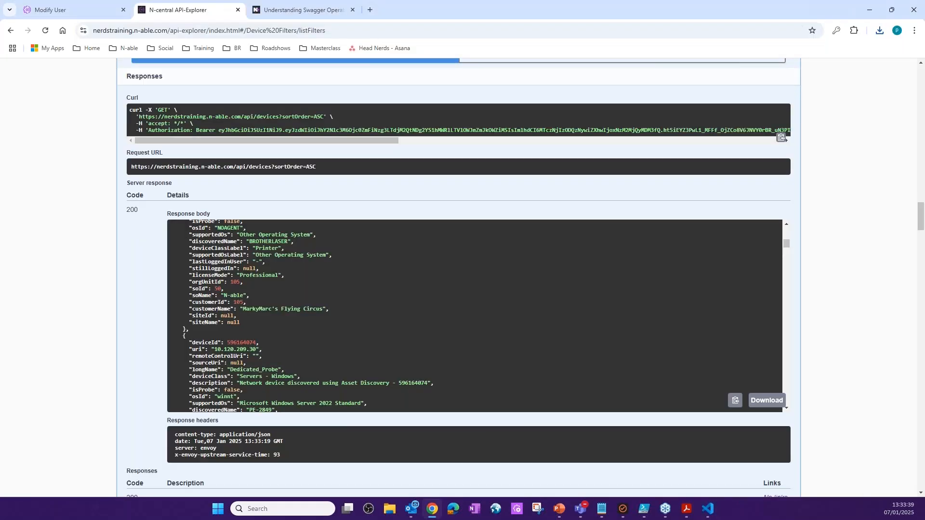
- Switch to Notepad and paste the copied device response body into the empty untitled document
{"action": "left_click", "coordinate": [602, 510]}
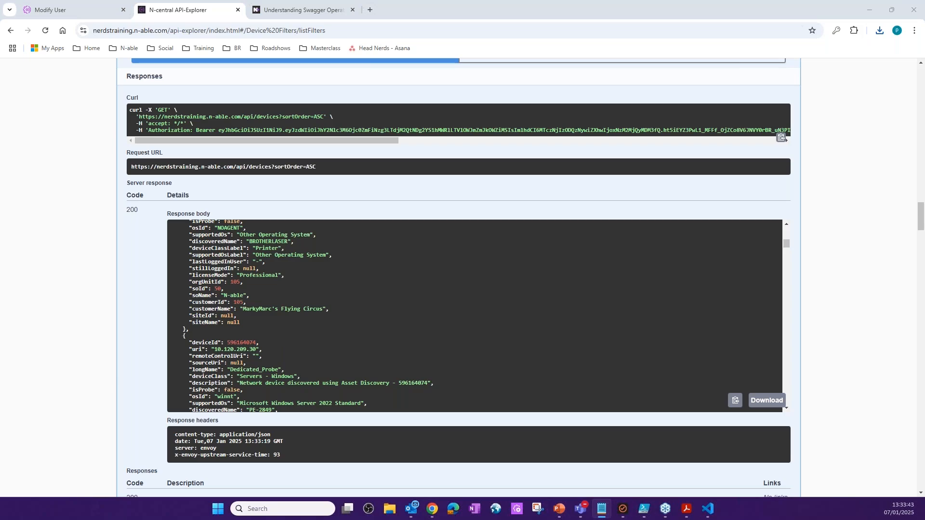
{"action": "left_click_drag", "start_coordinate": [0, 79], "coordinate": [489, 158]}
{"action": "left_click", "coordinate": [525, 162]}
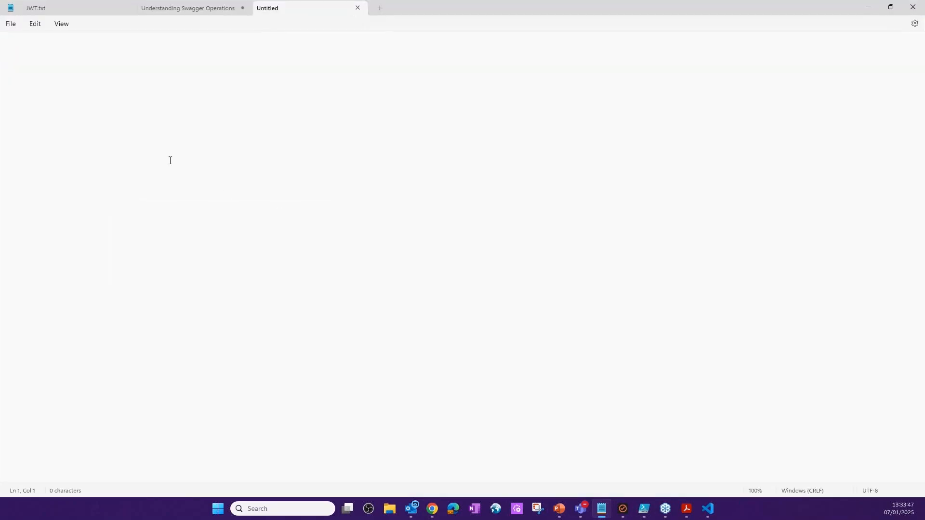
{"action": "key", "text": "ctrl+v"}
- Find the device with URI 10.120.46.208 in the pasted response, select its deviceId value, and return to API-Explorer
{"action": "key", "text": "ctrl+f"}
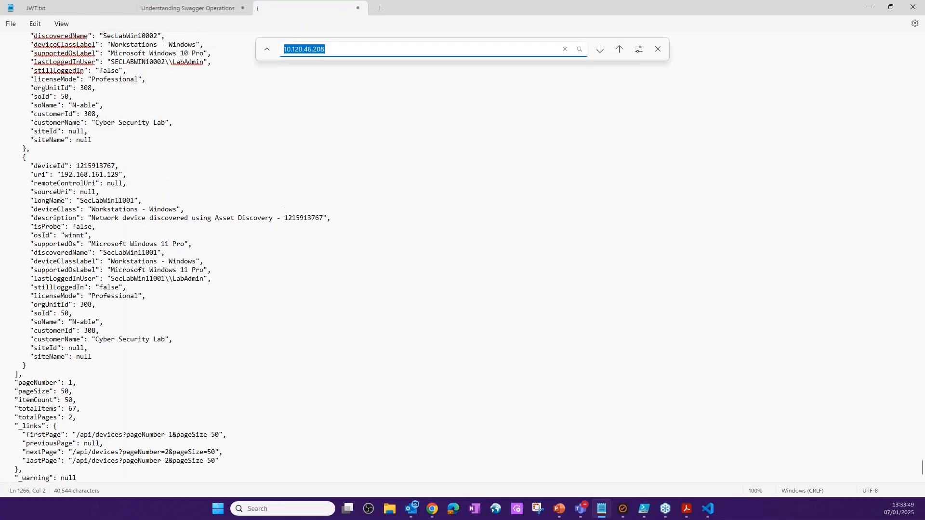
{"action": "key", "text": "Return"}
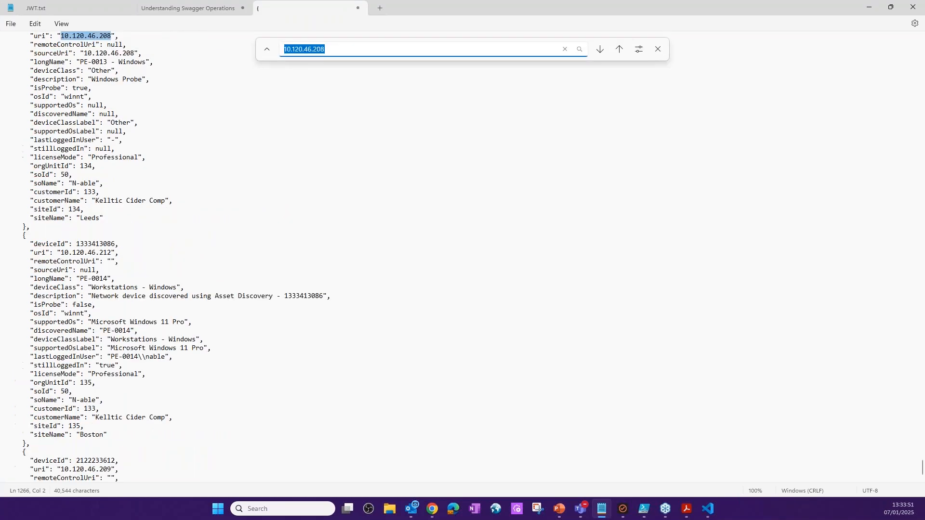
{"action": "scroll", "coordinate": [189, 219], "scroll_direction": "up", "scroll_amount": 5}
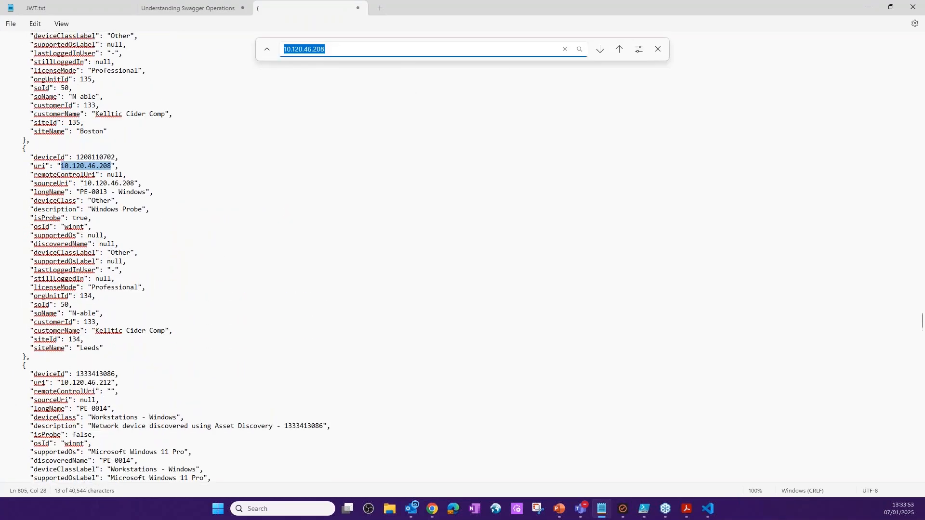
{"action": "left_click_drag", "start_coordinate": [77, 157], "coordinate": [117, 157]}
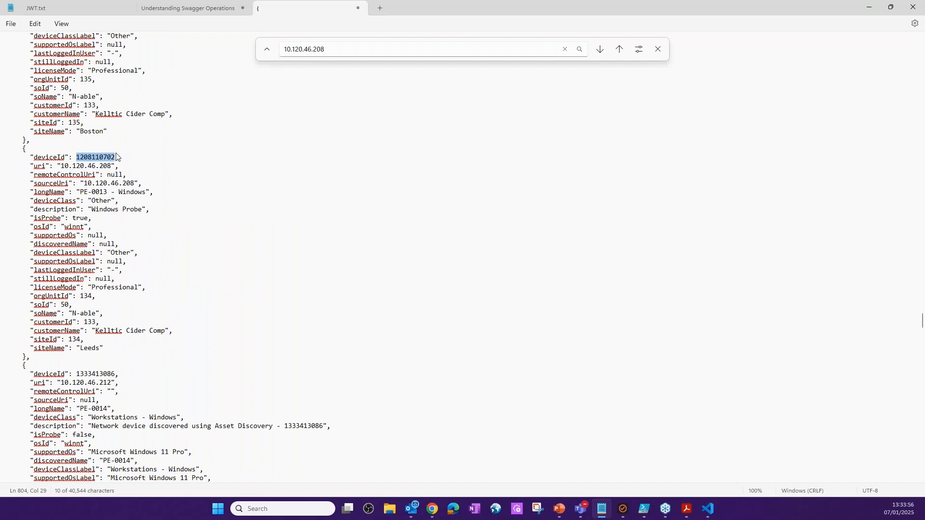
{"action": "left_click", "coordinate": [867, 6]}
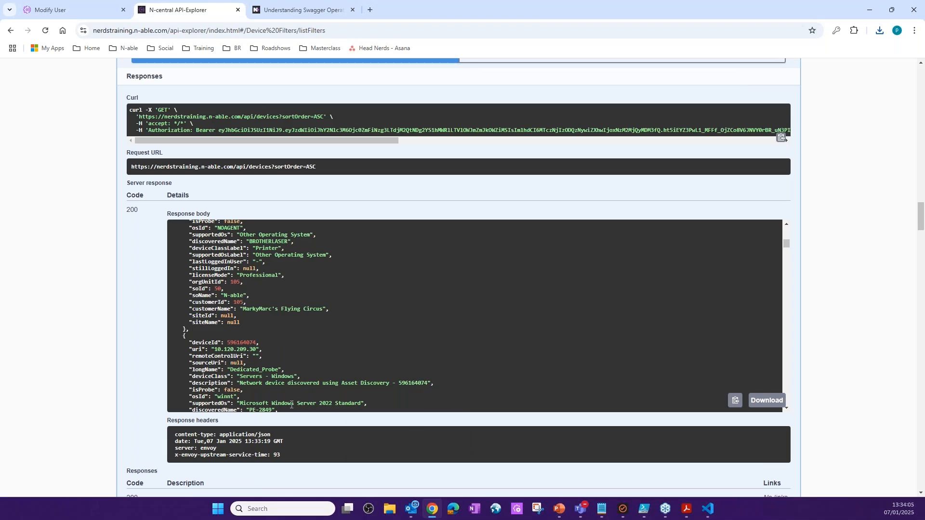
{"action": "scroll", "coordinate": [401, 306], "scroll_direction": "down", "scroll_amount": 2}
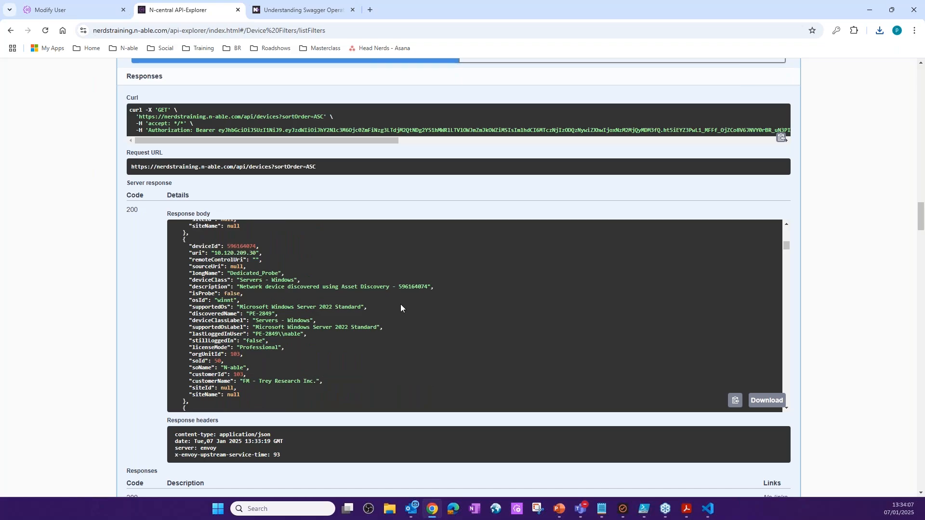